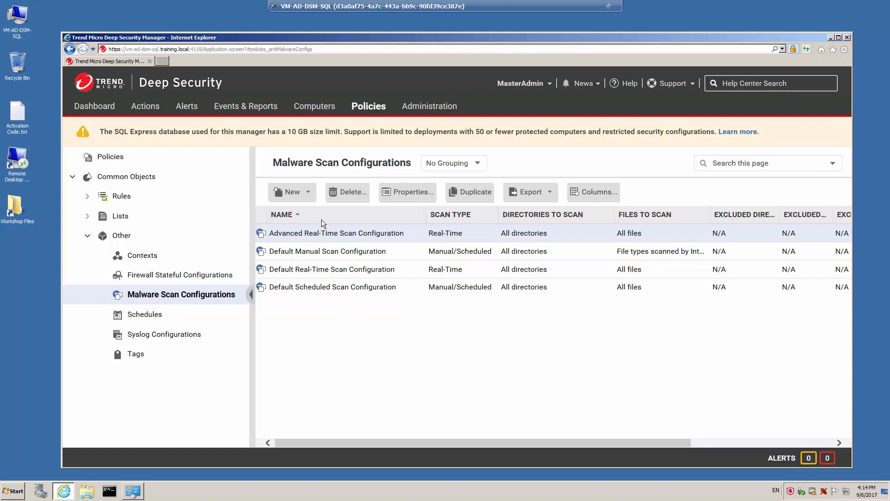
- Create a real-time malware scan configuration named "Video Scan Configuration" with the description "Sample used for demonstration in video"
left_click(309, 194)
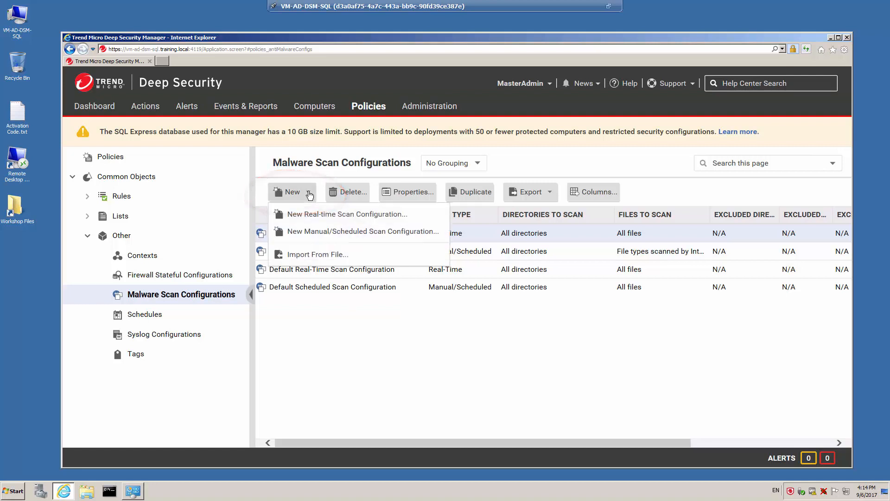
left_click(342, 215)
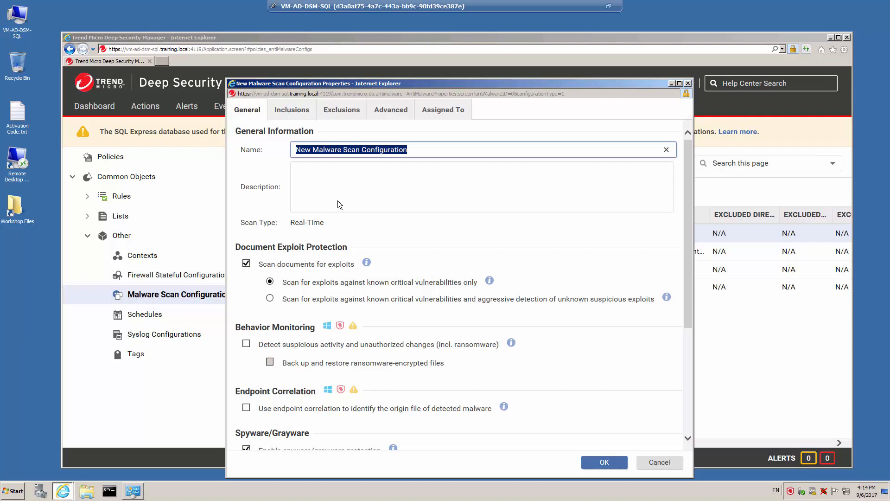
left_click(340, 150)
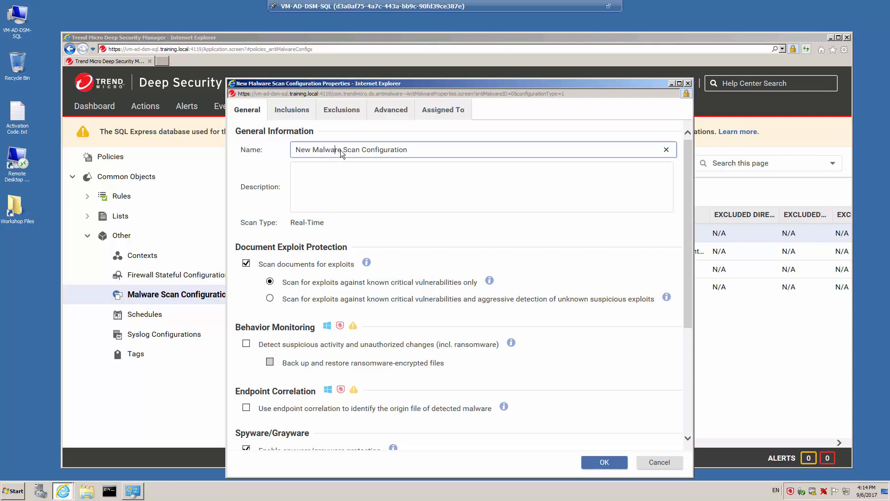
left_click_drag(343, 149, 292, 149)
type("Video")
key("Tab")
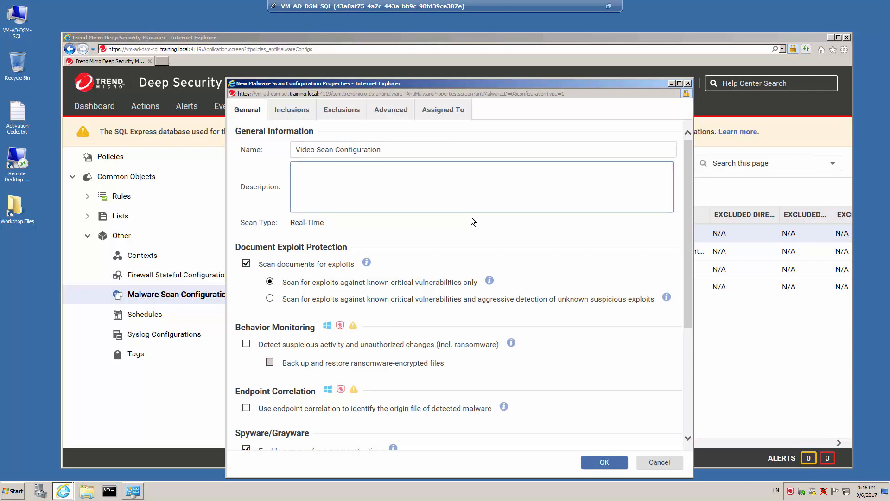
type("Sample used for demonstration in video")
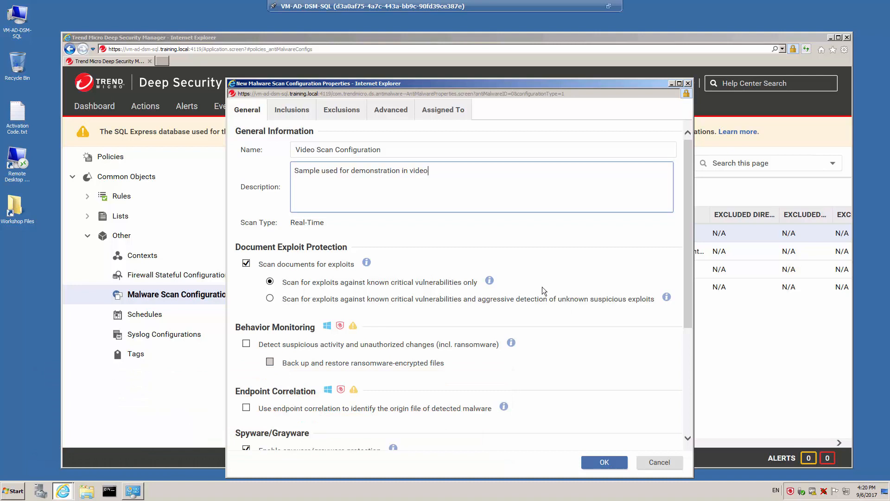
- Examine the general scan options, from document exploit protection and behavior monitoring down to spyware/grayware, IntelliTrap, process memory scan and alert settings
left_click(328, 329)
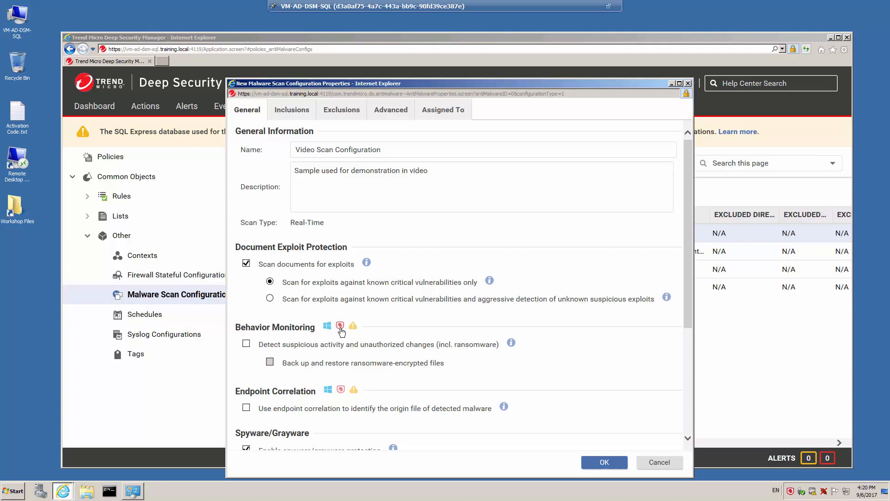
left_click(340, 327)
mouse_move(352, 329)
left_click(688, 440)
left_click(688, 440)
left_click(688, 439)
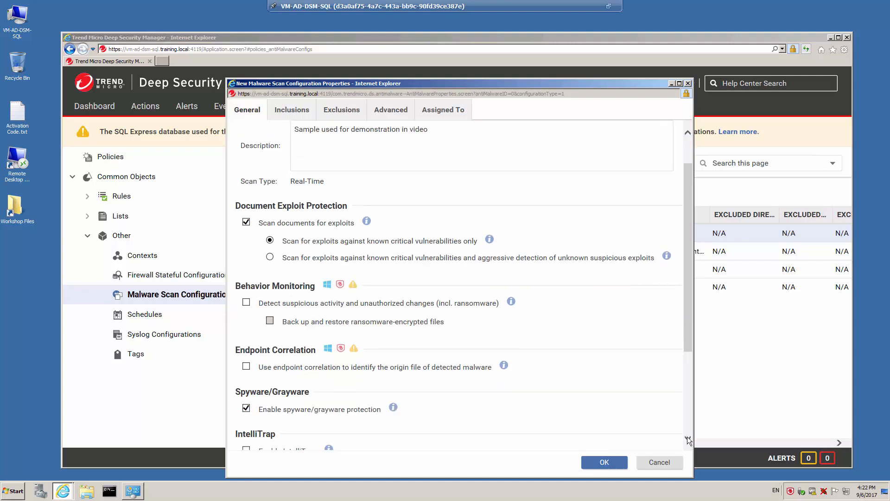
left_click(688, 440)
left_click(688, 439)
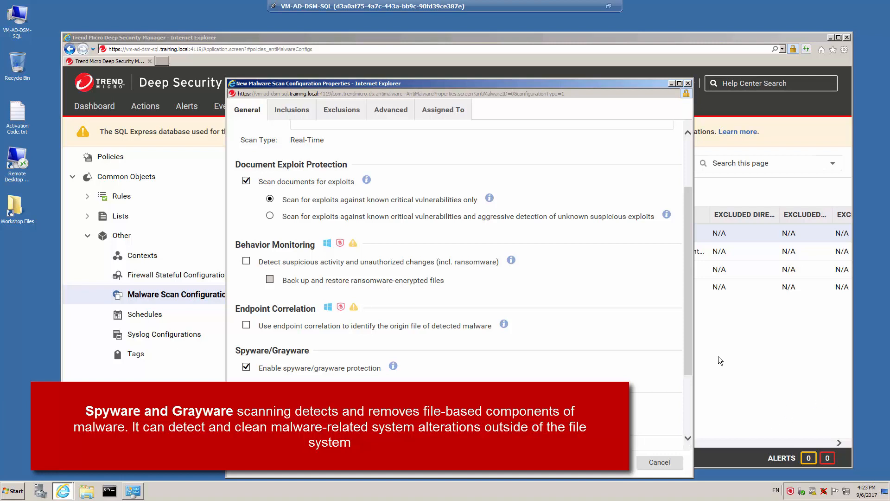
scroll(691, 371, "down", 2)
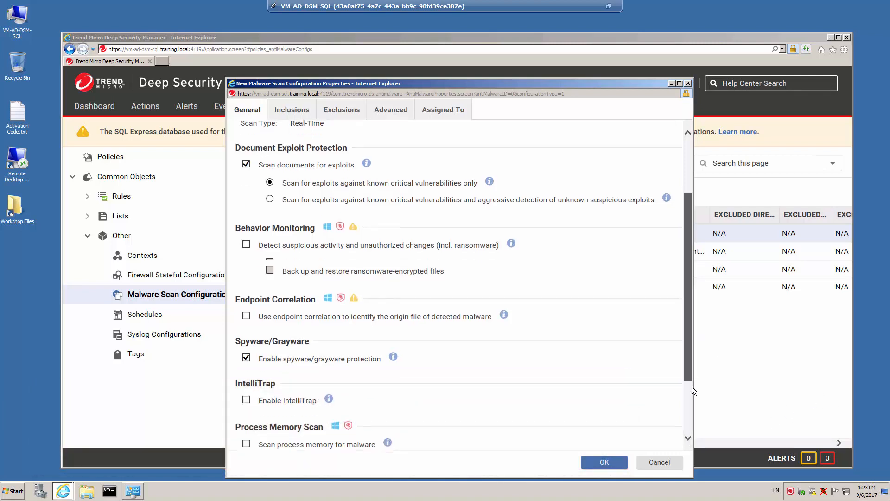
scroll(691, 399, "down", 2)
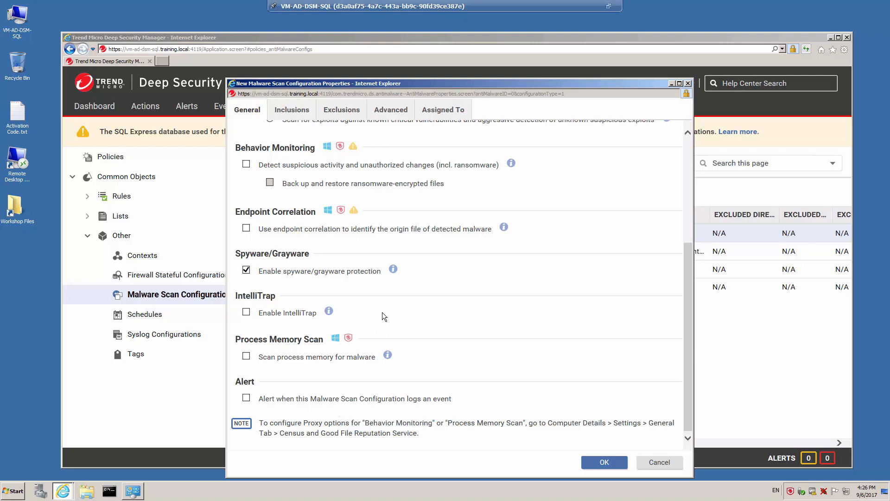
left_click(295, 113)
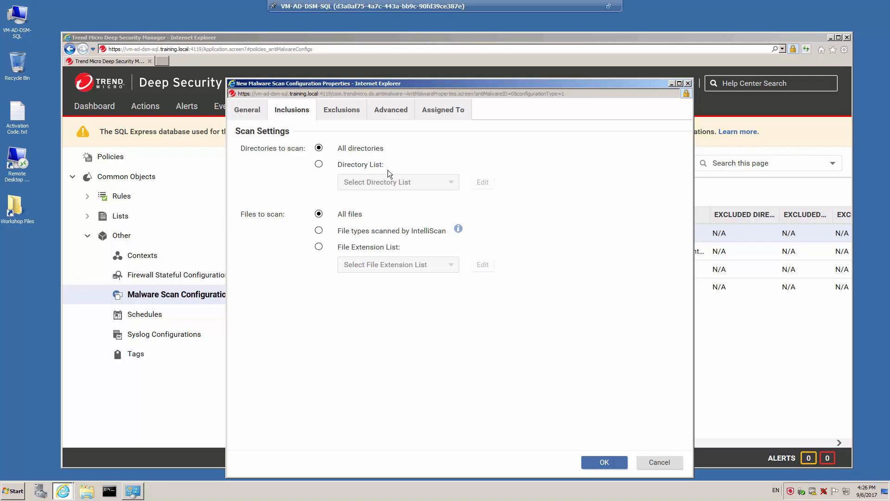
left_click(319, 164)
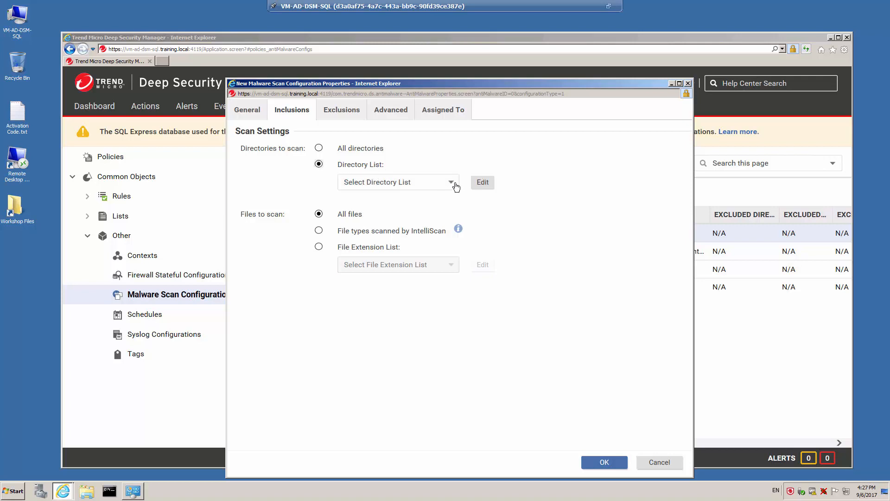
left_click(454, 185)
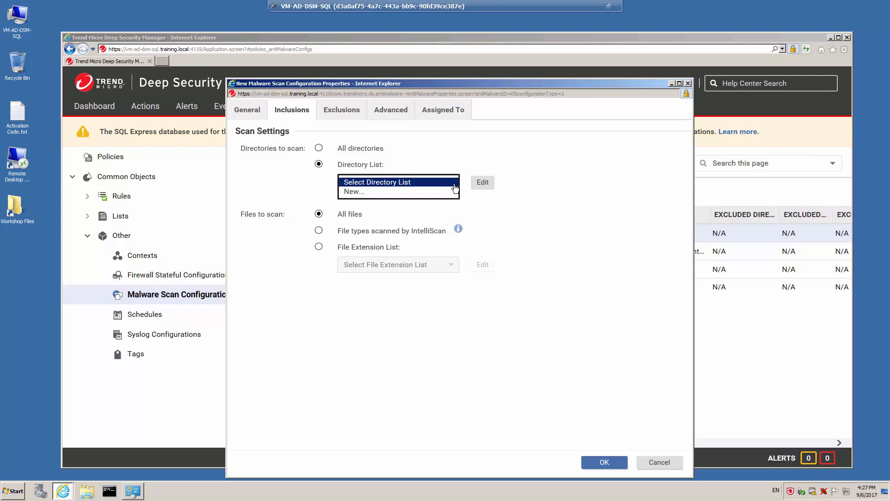
left_click(361, 192)
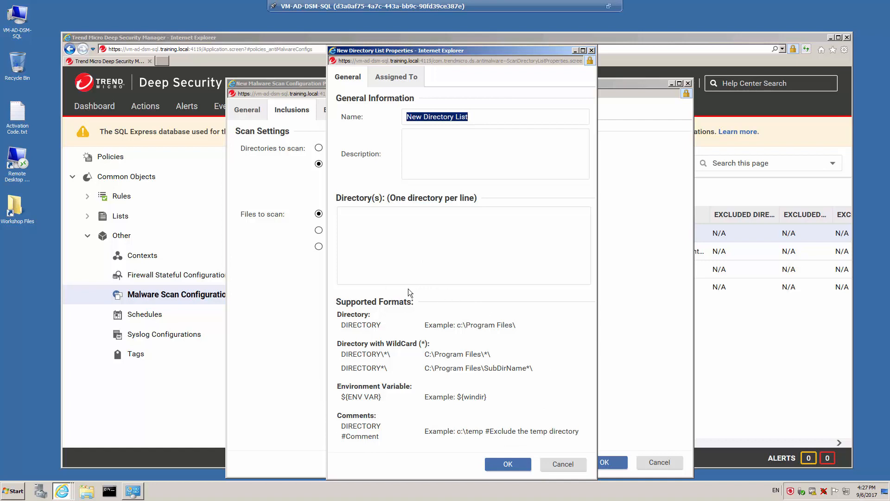
left_click(563, 464)
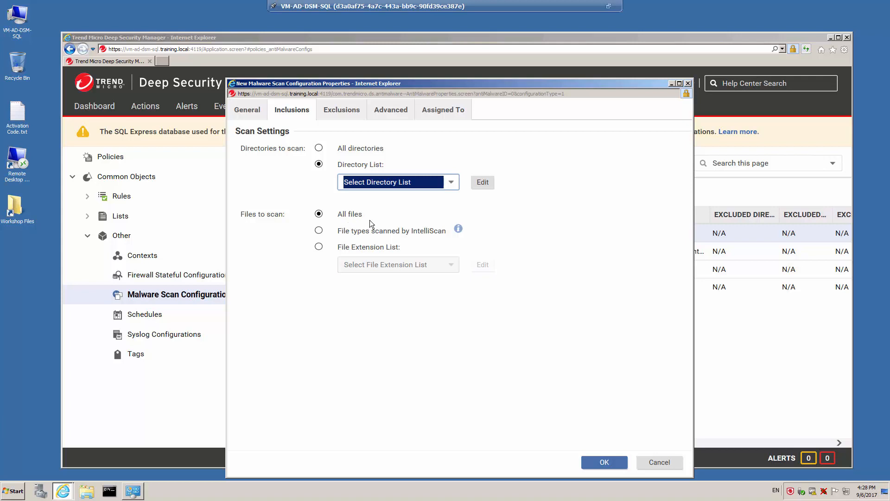
left_click(319, 246)
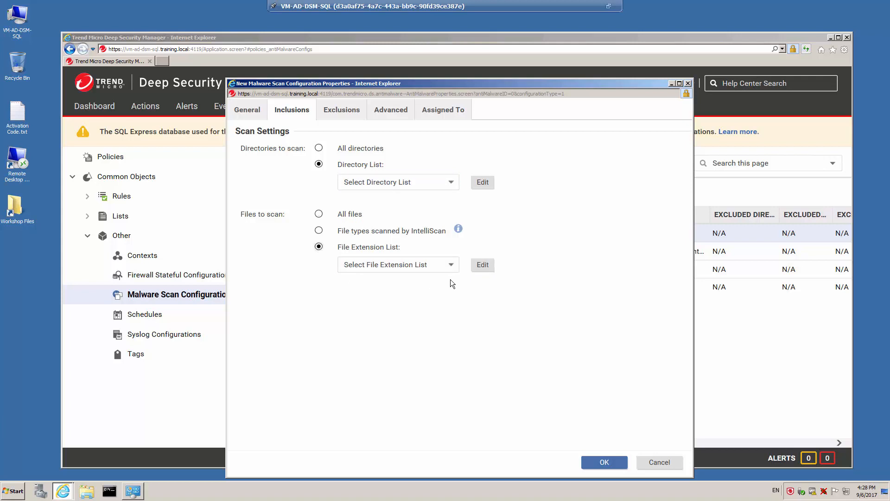
left_click(452, 267)
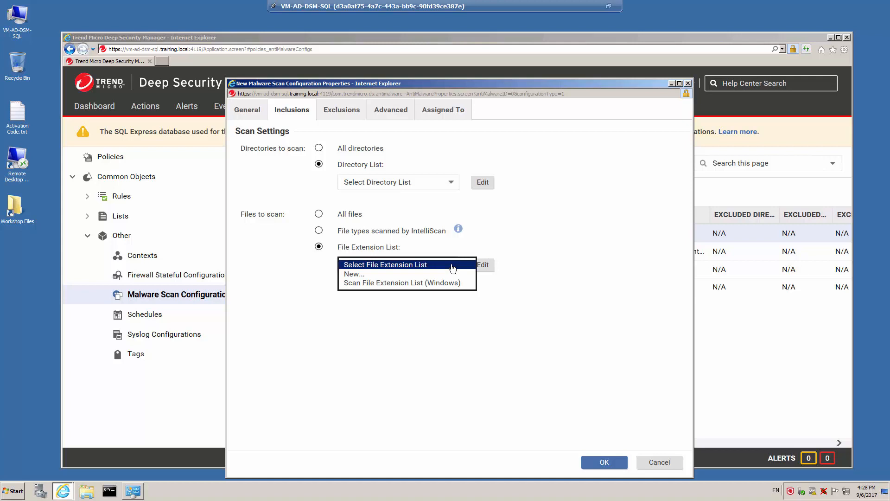
left_click(474, 236)
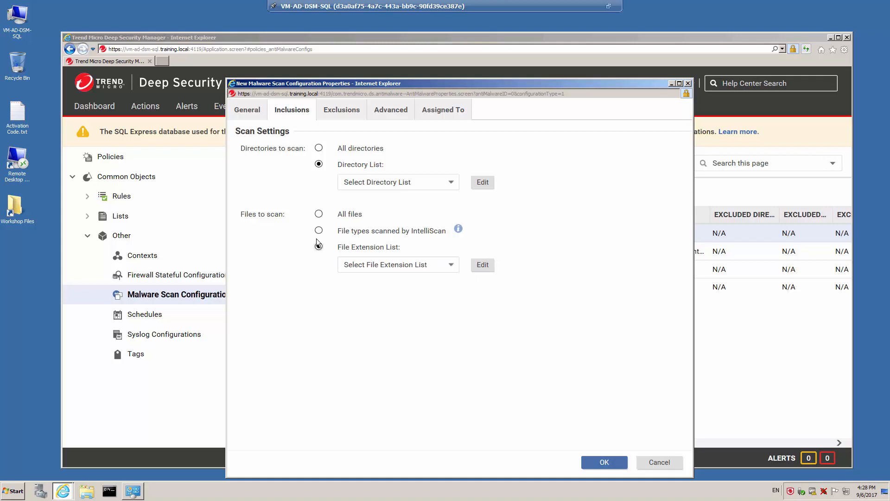
left_click(319, 231)
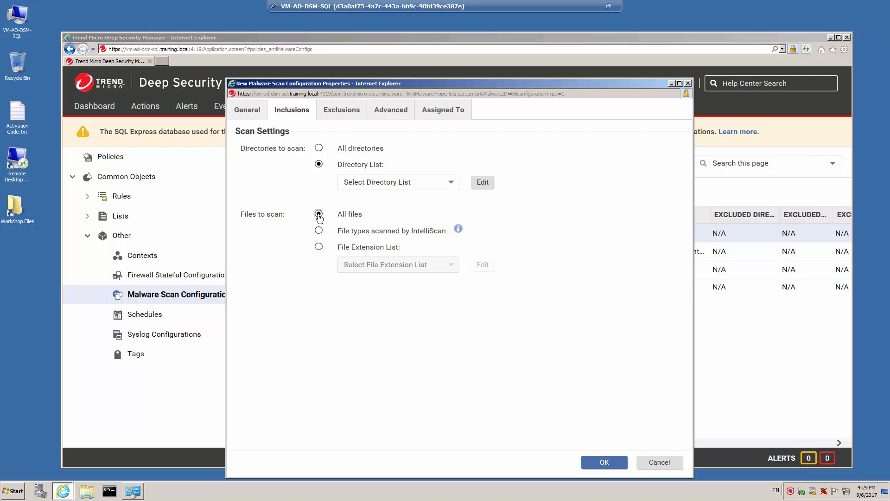
left_click(319, 149)
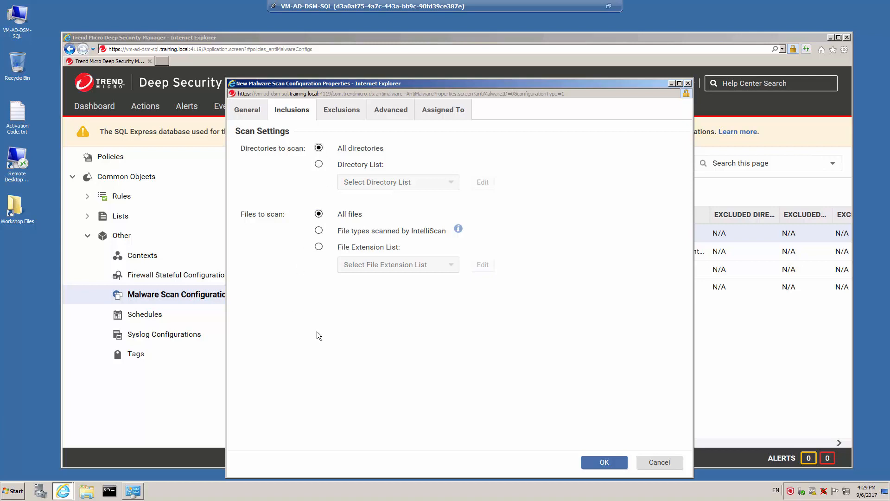
- Set custom remediation actions for recognized malware with Virus set to Quarantine, and save the scan configuration
left_click(354, 113)
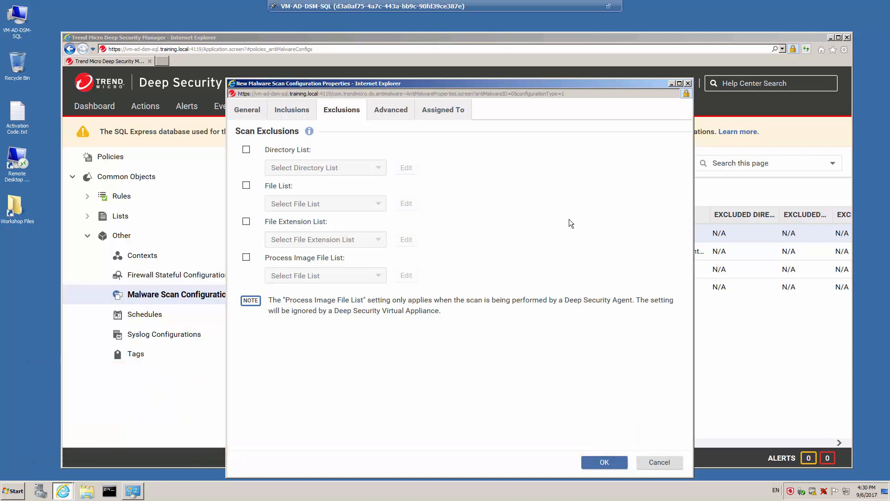
left_click(399, 118)
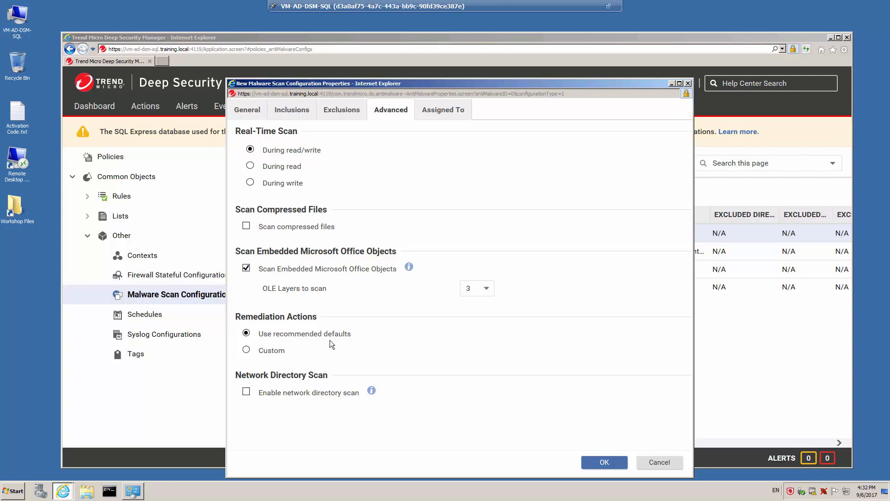
left_click(248, 351)
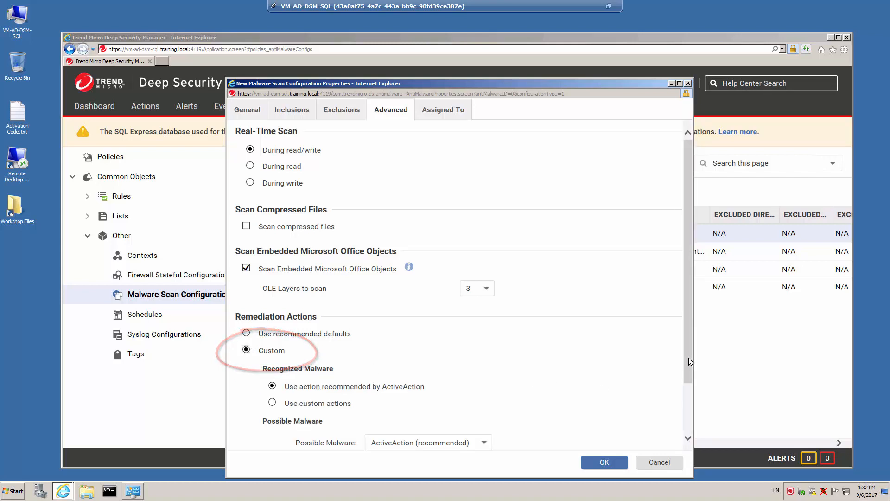
mouse_move(688, 357)
left_mouse_down()
mouse_move(677, 416)
mouse_move(686, 474)
left_mouse_up()
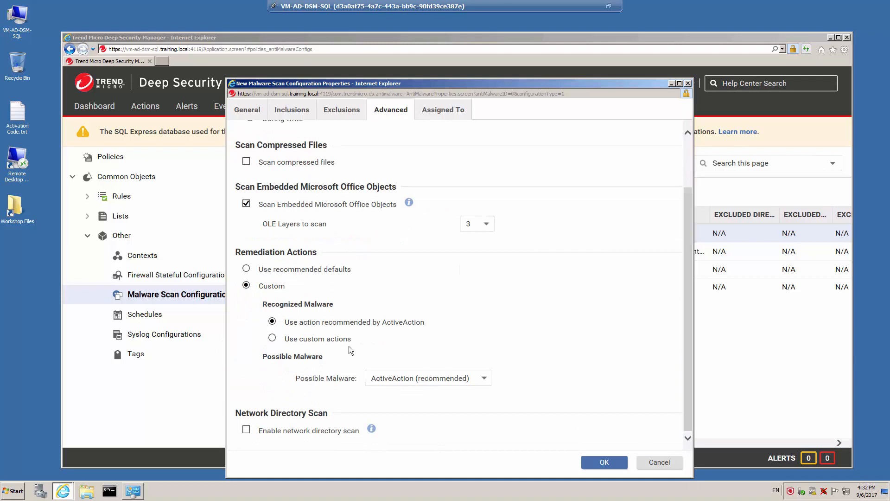
left_click(272, 339)
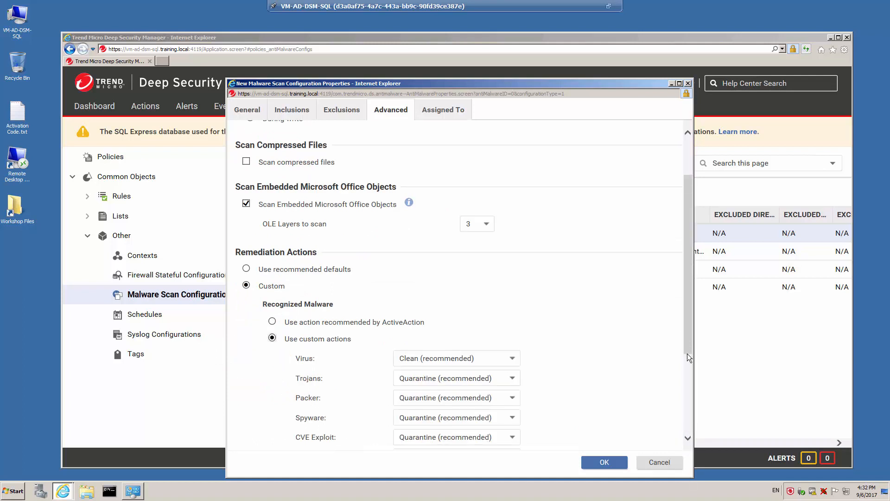
left_click_drag(687, 353, 687, 424)
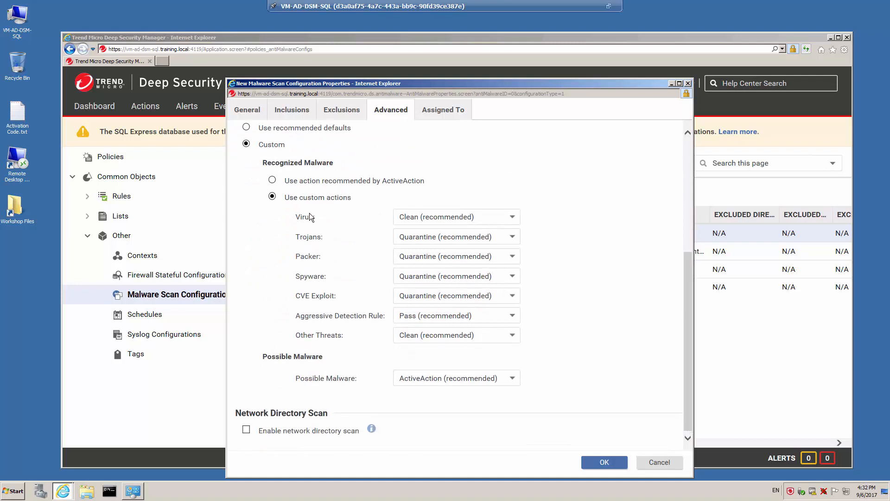
left_click(511, 217)
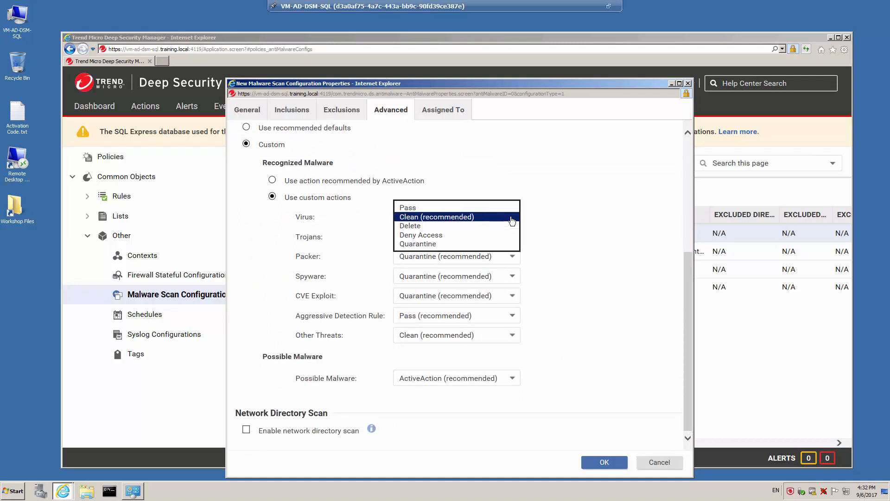
left_click(428, 245)
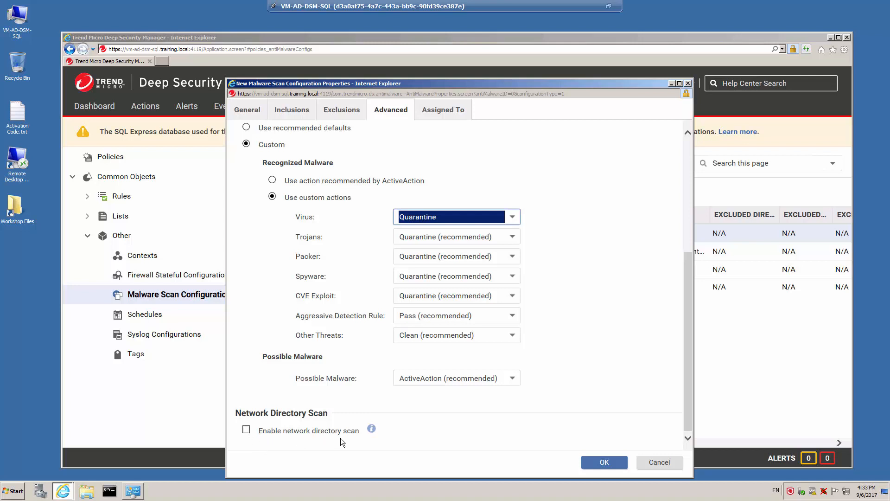
left_click(447, 111)
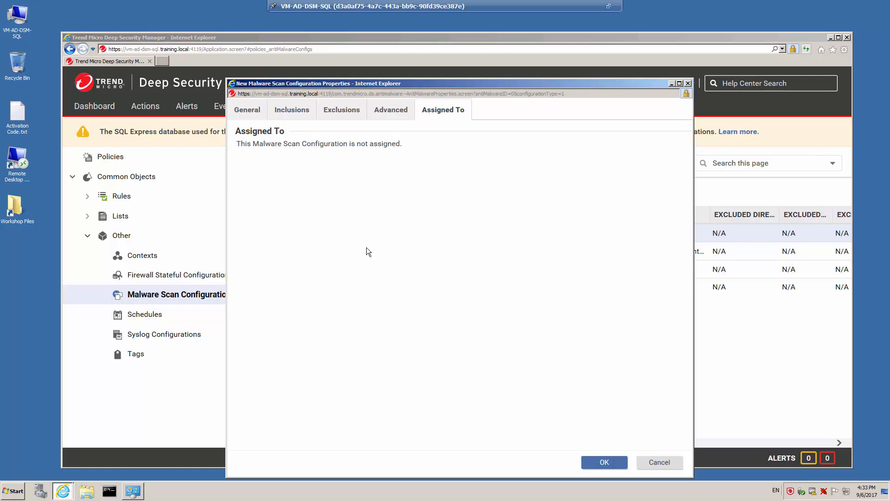
left_click(614, 465)
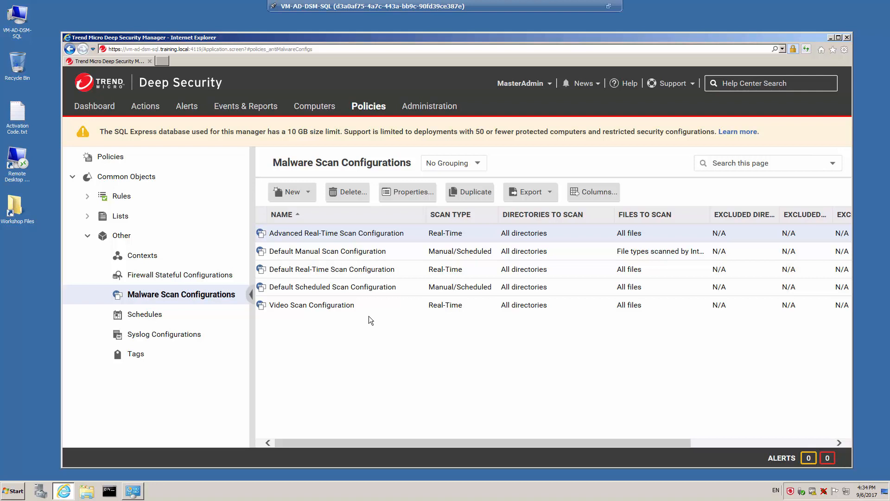
- Start a new policy named "Video Policy" that inherits its settings from Base Policy > Windows
left_click(88, 238)
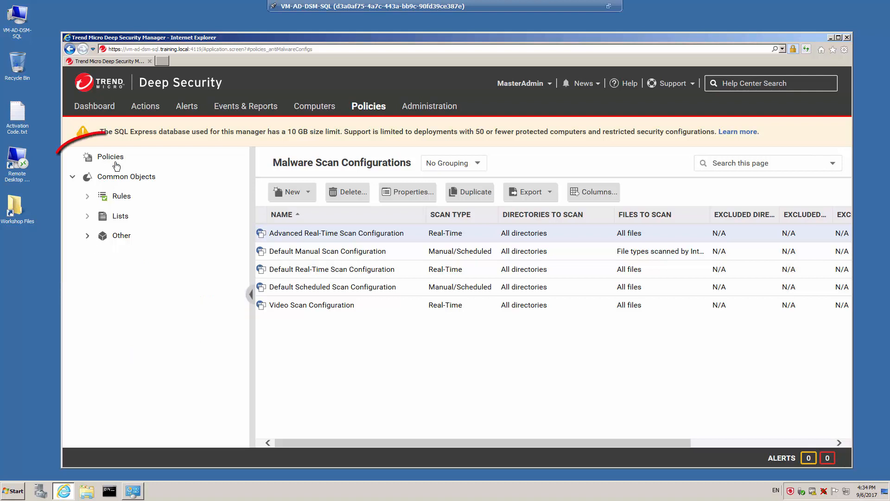
left_click(111, 158)
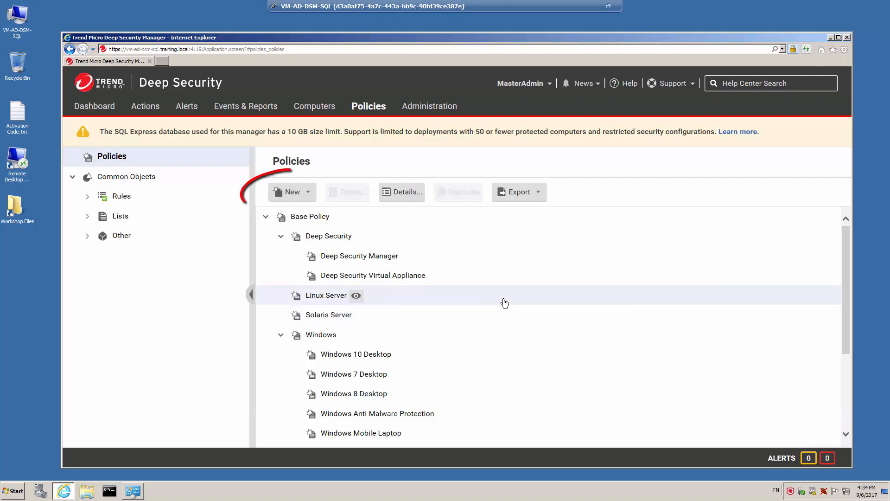
left_click(306, 196)
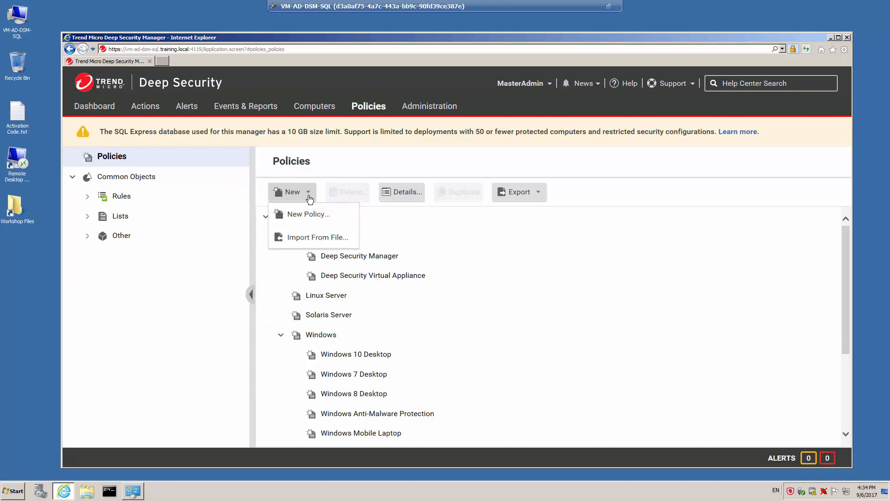
left_click(318, 215)
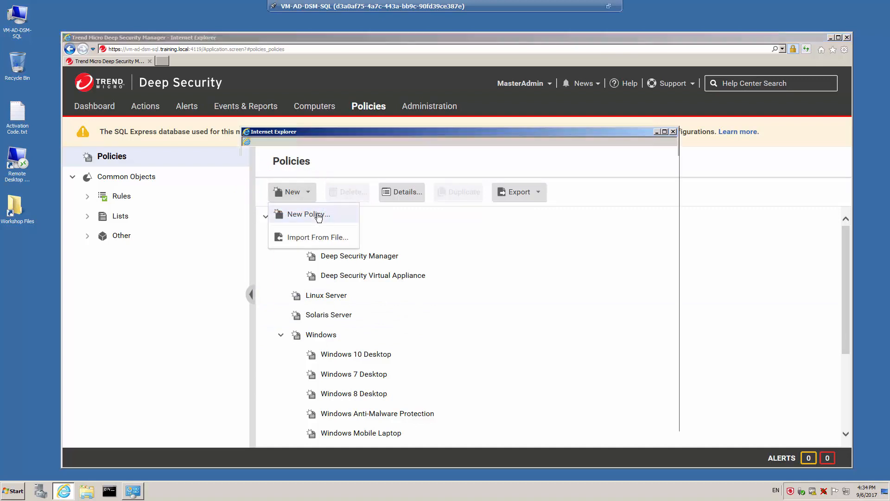
type("Video")
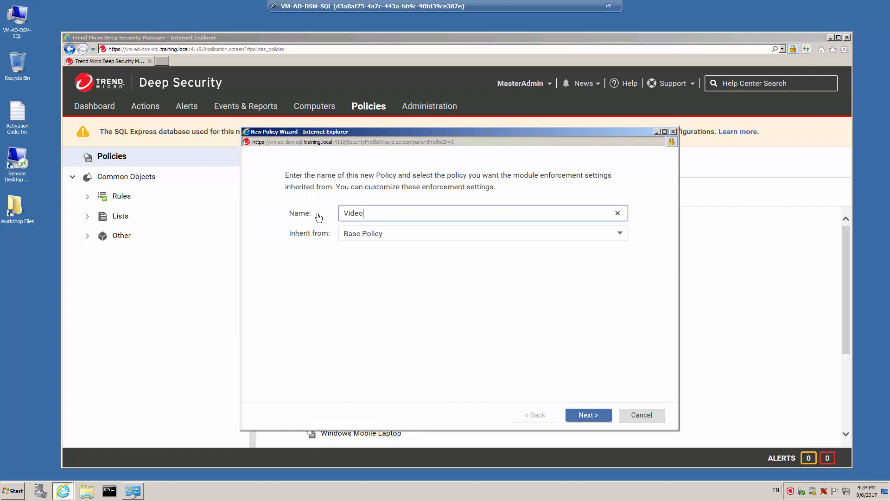
type(" Policy")
left_click(621, 235)
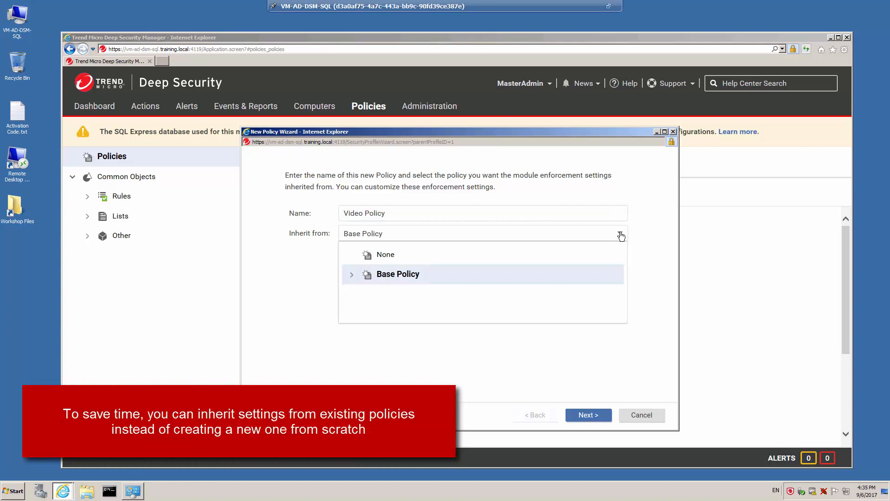
left_click(352, 277)
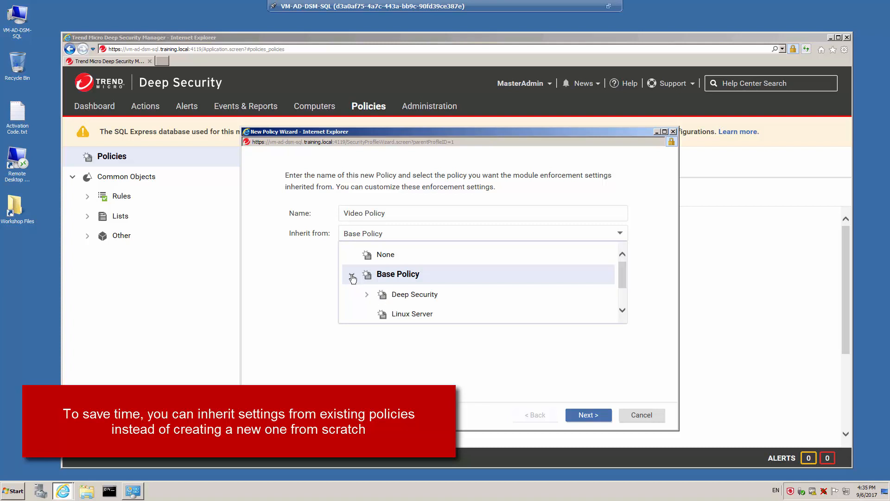
left_click_drag(623, 277, 619, 300)
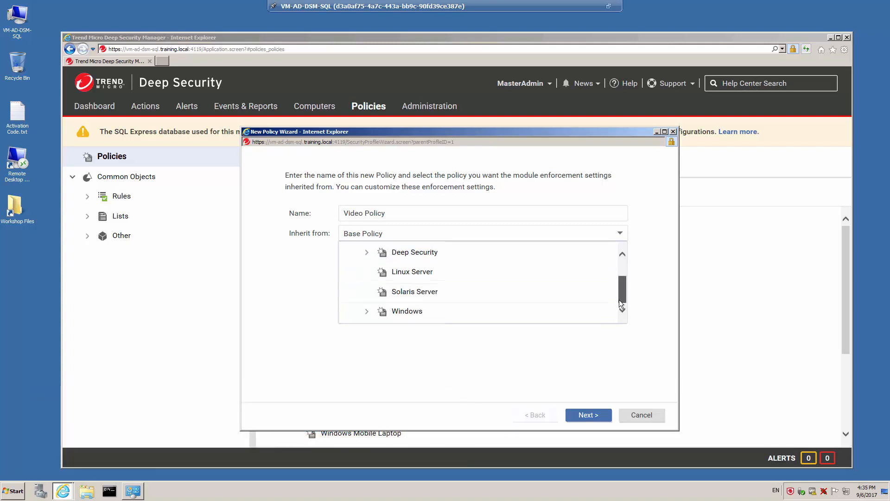
left_click(411, 311)
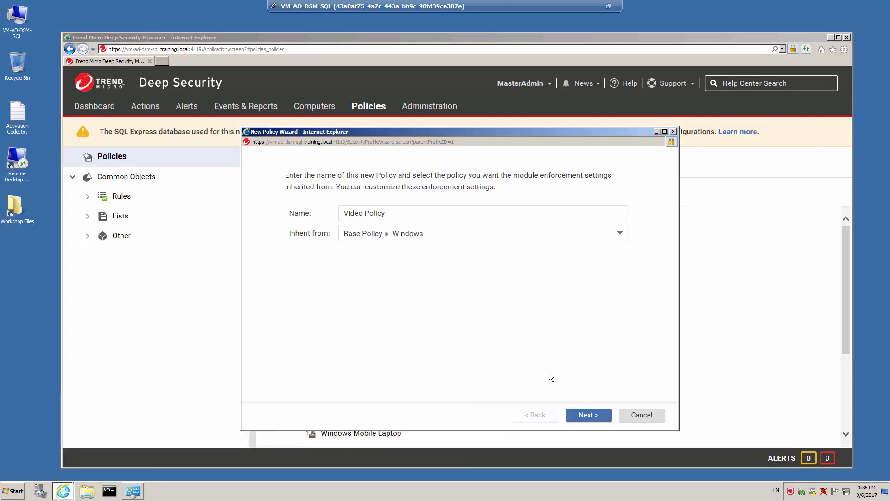
left_click(588, 416)
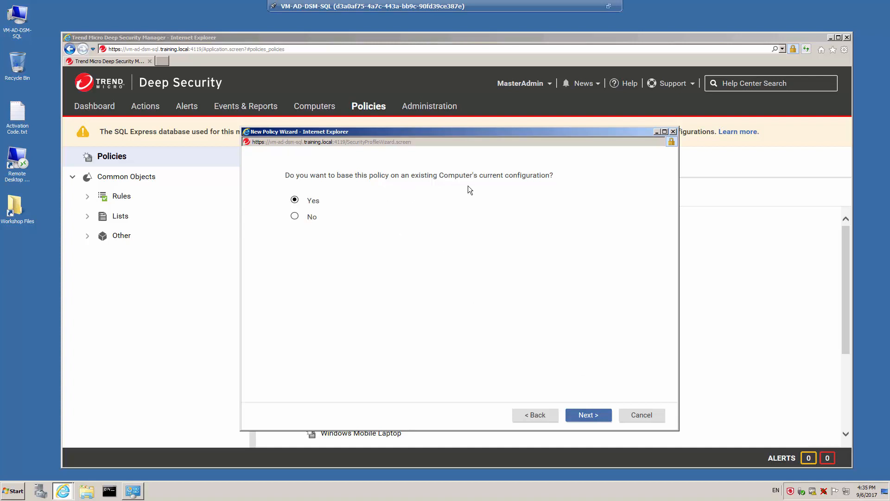
- Create the policy without basing it on an existing computer, with Anti-Malware set to On, and open its details
left_click(295, 216)
left_click(591, 418)
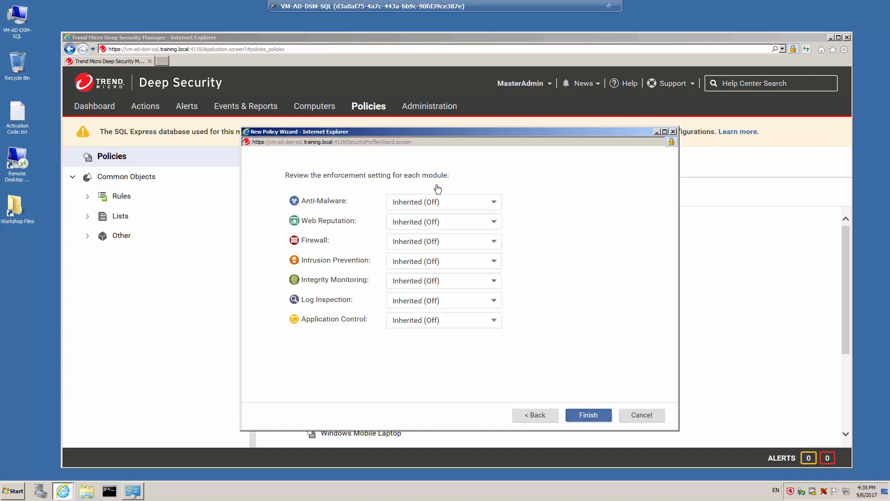
left_click(494, 203)
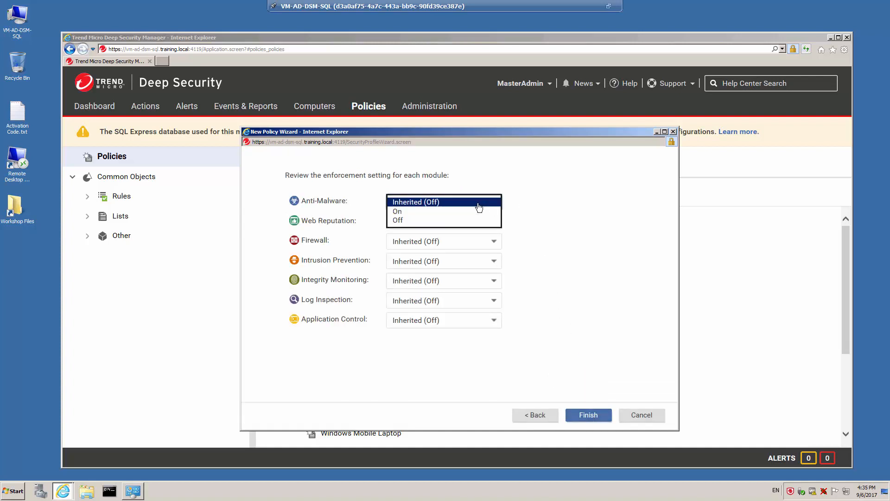
left_click(398, 212)
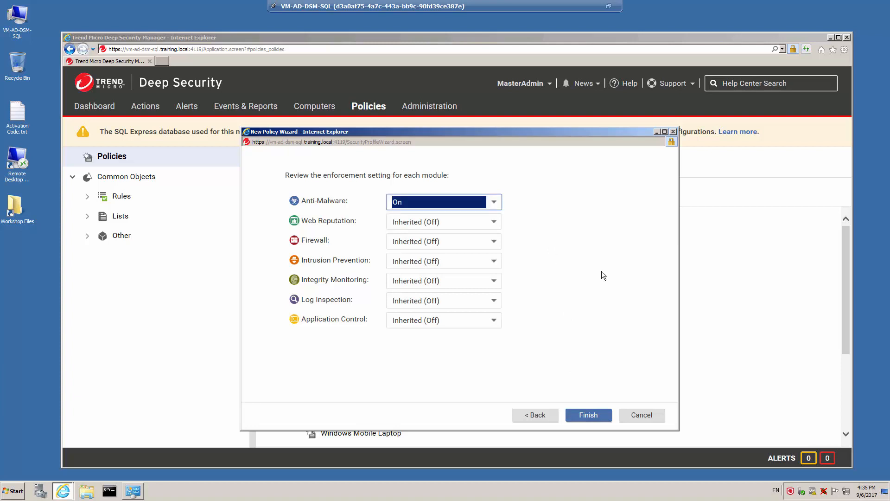
left_click(590, 415)
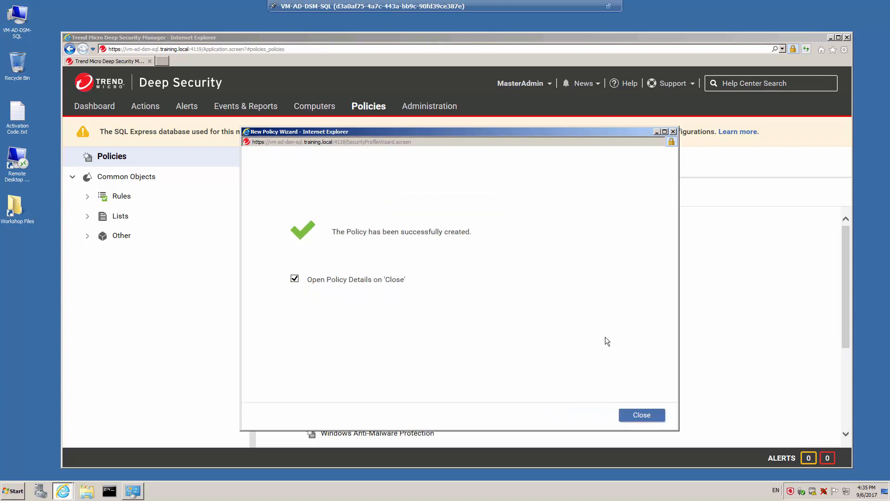
left_click(643, 415)
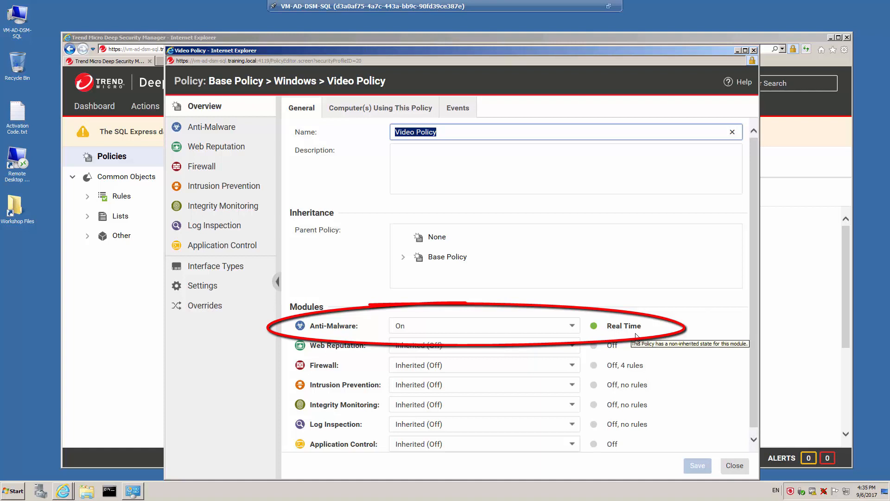
- Turn off inheritance for the policy's anti-malware real-time scan and assign it the Video Scan Configuration
left_click(201, 128)
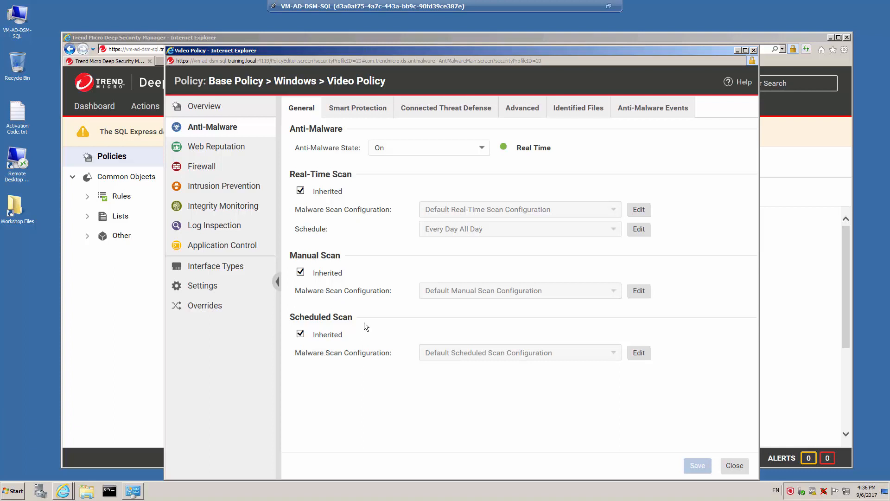
left_click(301, 192)
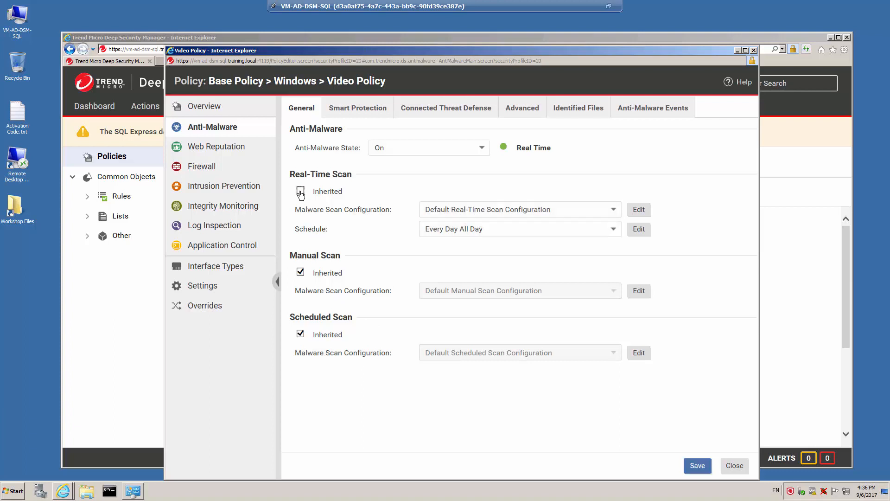
left_click(615, 211)
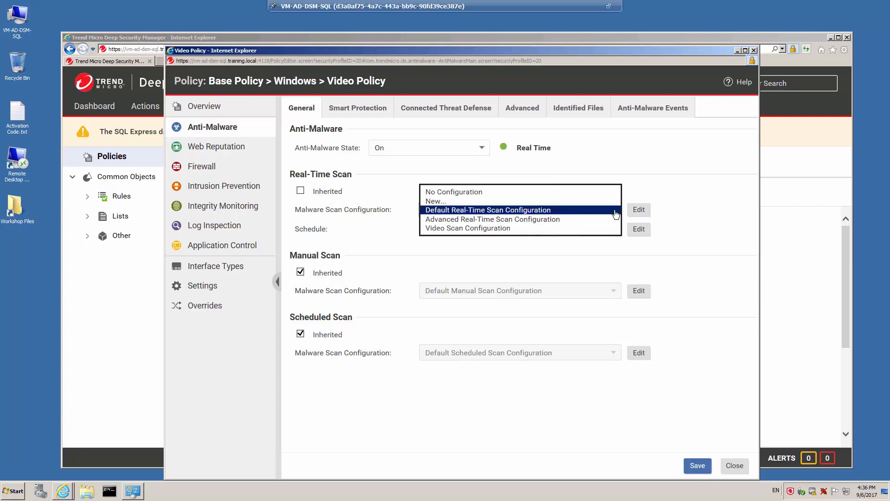
left_click(483, 228)
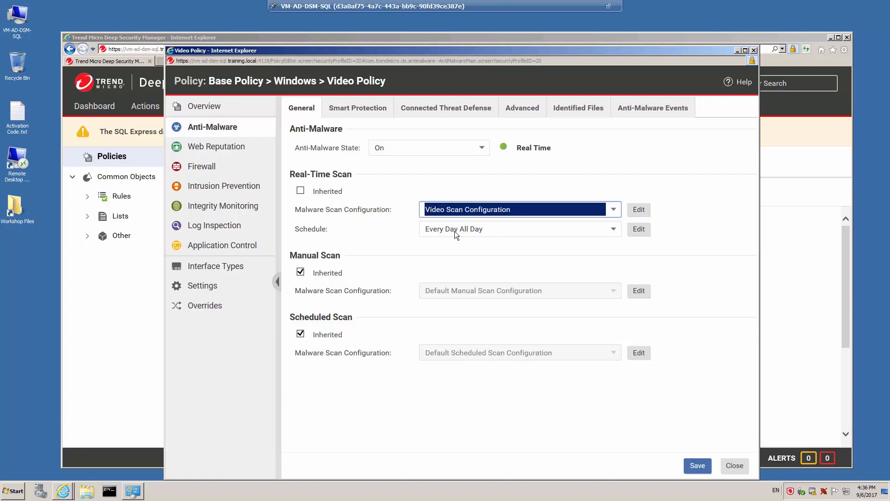
- Turn off inheritance for the policy's manual and scheduled anti-malware scans, and save and close the policy
left_click(302, 272)
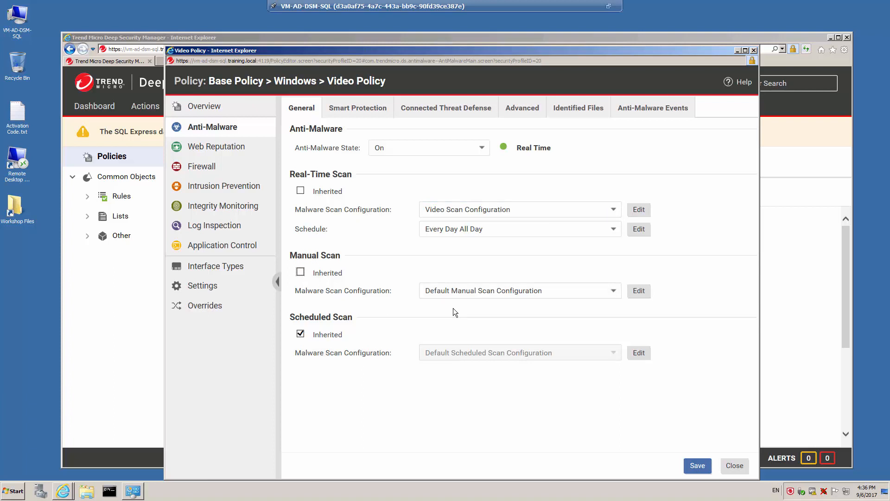
left_click(613, 291)
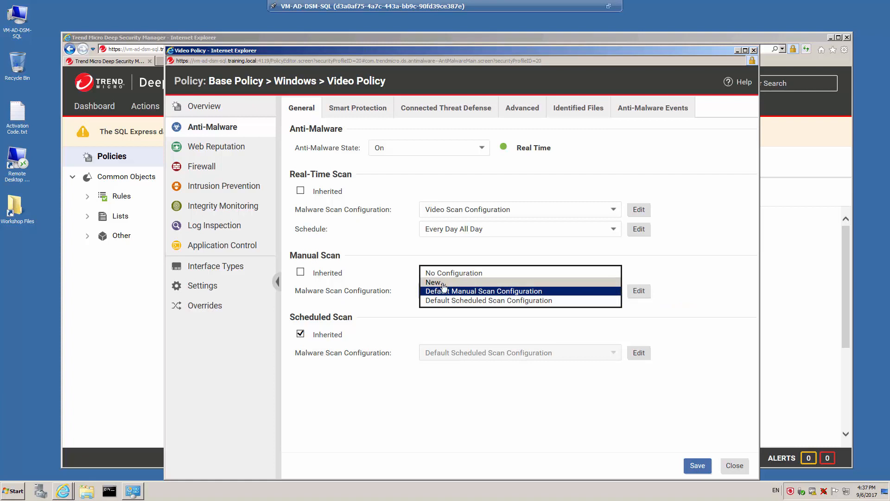
left_click(700, 302)
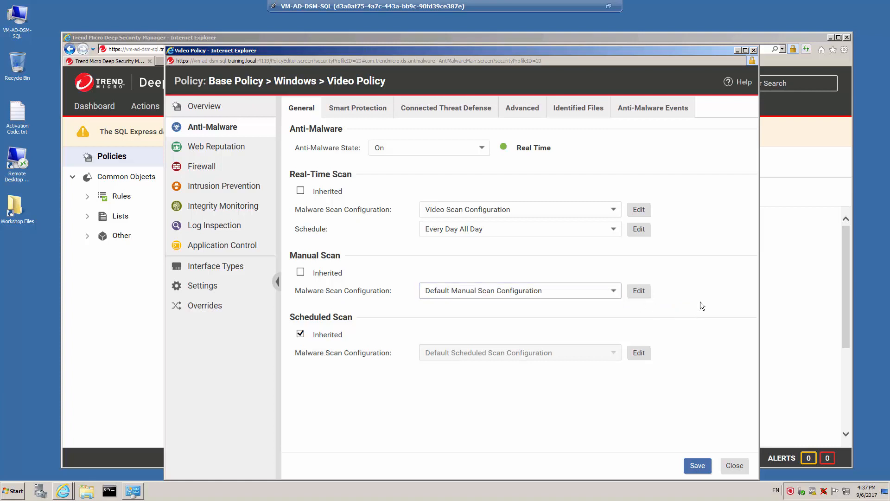
left_click(300, 334)
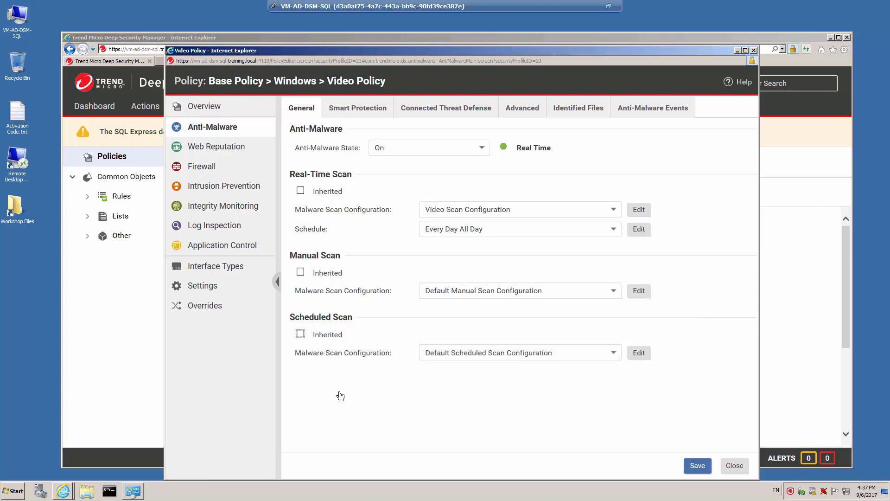
left_click(613, 354)
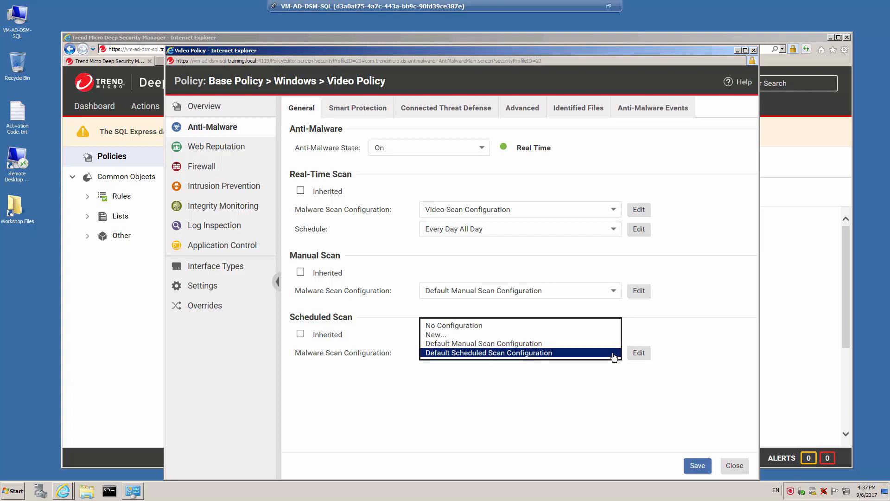
left_click(714, 376)
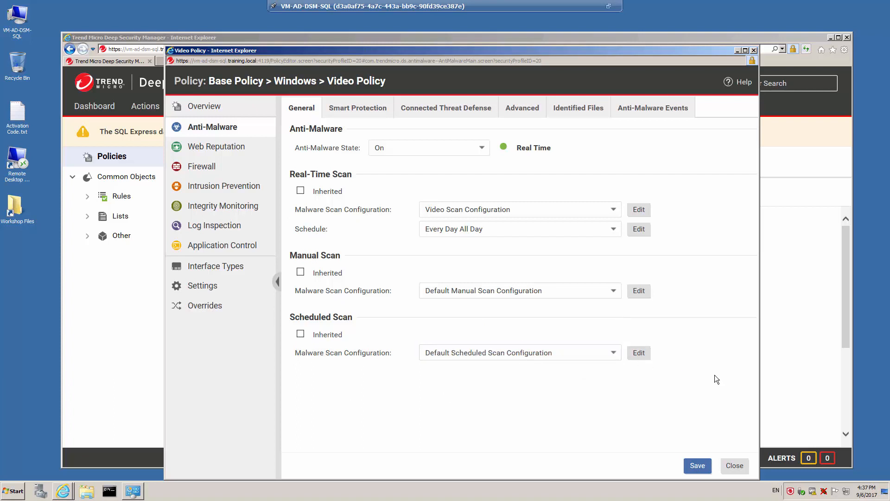
left_click(701, 467)
left_click(736, 466)
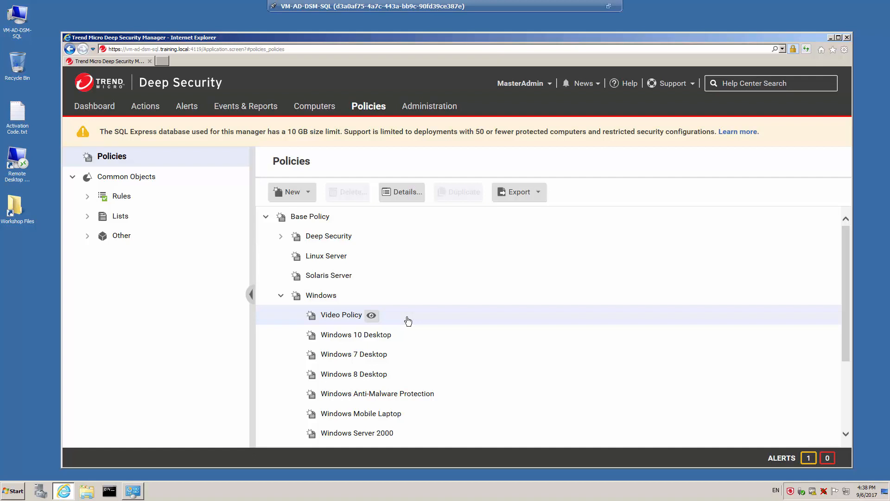
- Assign Base Policy > Windows > Video Policy to the computer VM-DSR.training.local in the Video group, and save and close its details
left_click(323, 108)
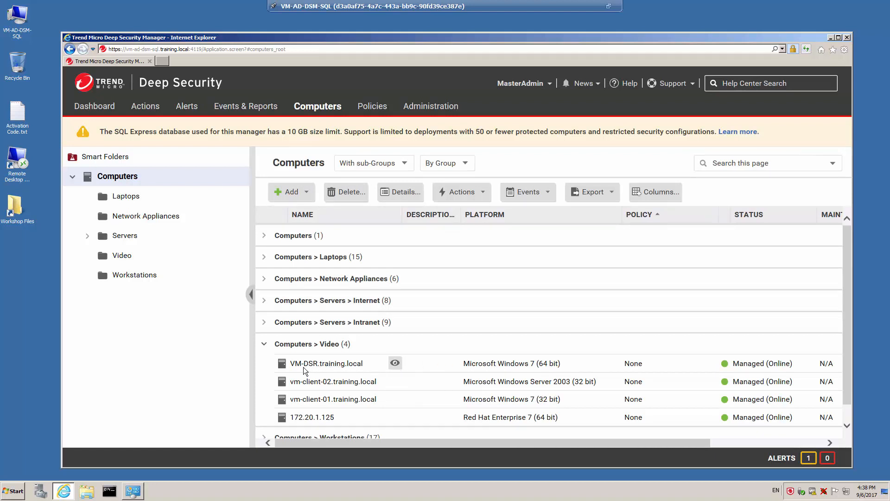
double_click(354, 362)
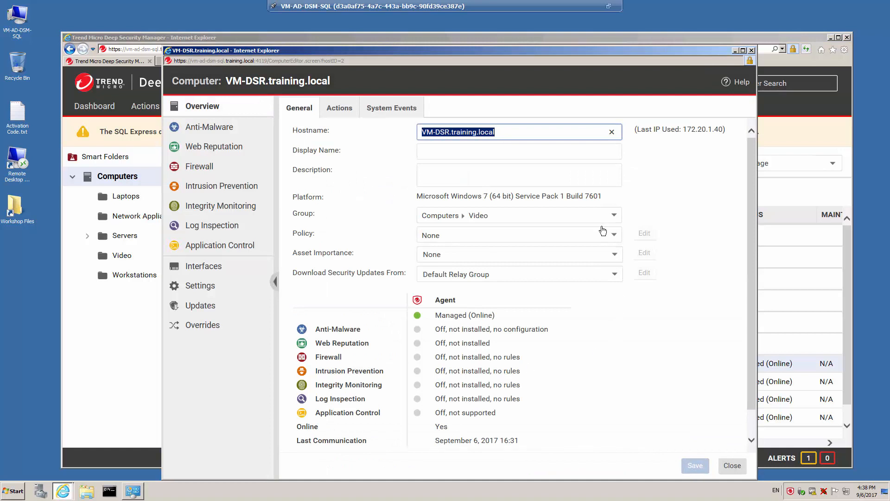
left_click(609, 239)
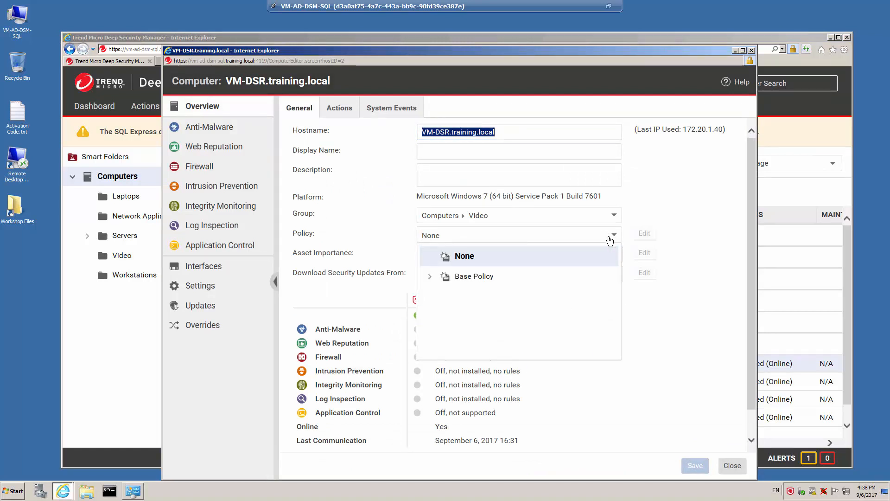
left_click(430, 277)
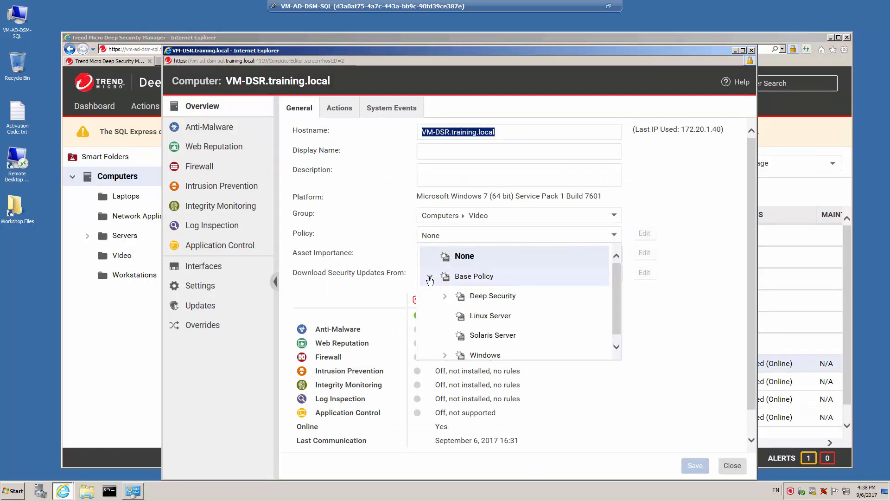
left_click(616, 347)
left_click(444, 346)
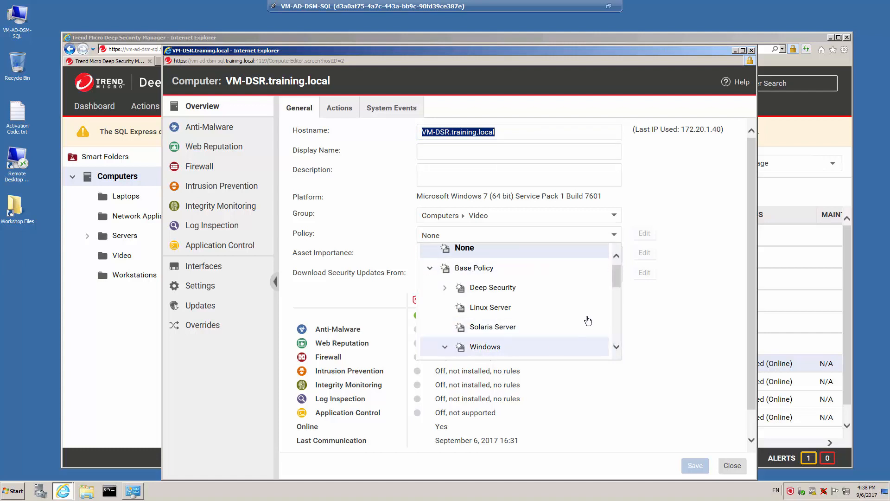
mouse_move(617, 280)
left_mouse_down()
mouse_move(616, 304)
mouse_move(615, 291)
left_mouse_up()
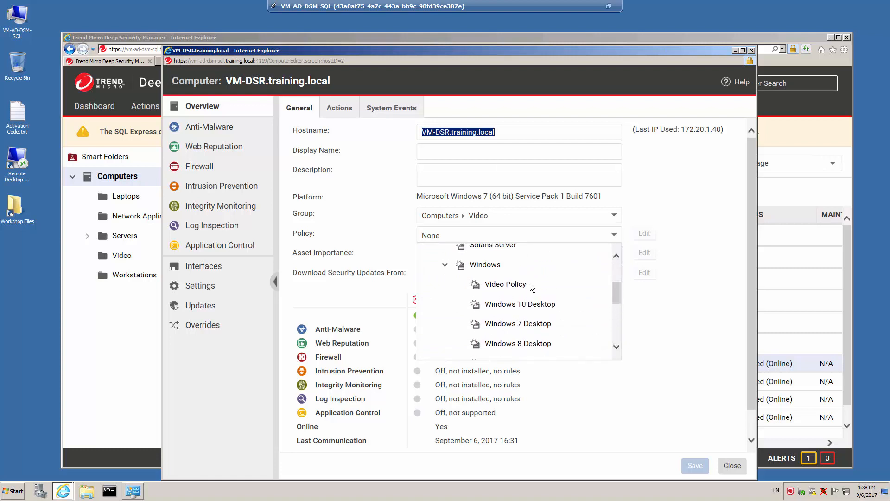
left_click(504, 285)
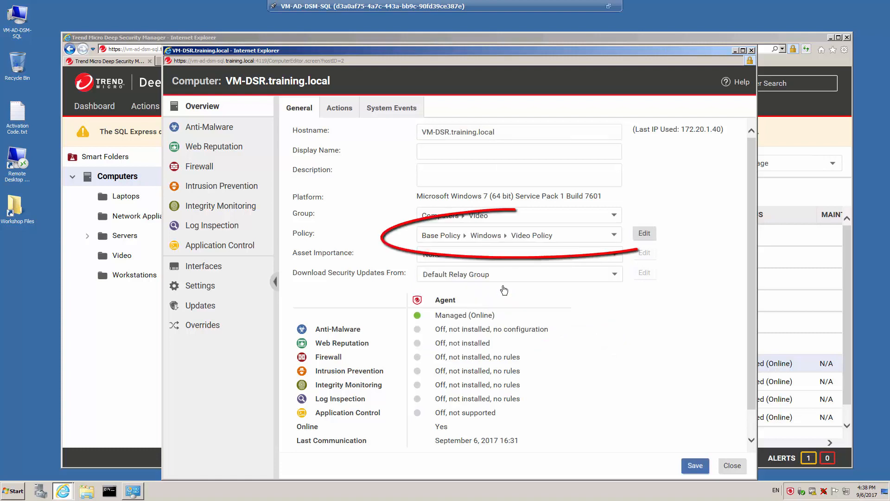
left_click(691, 465)
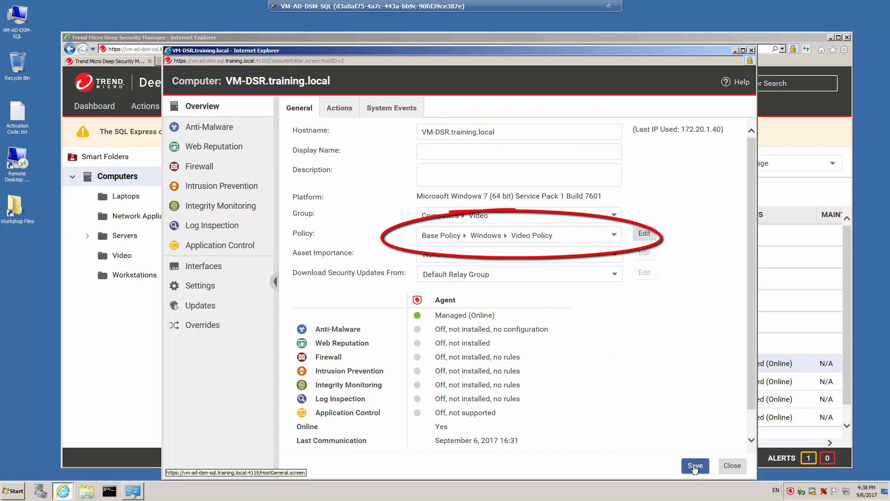
left_click(732, 465)
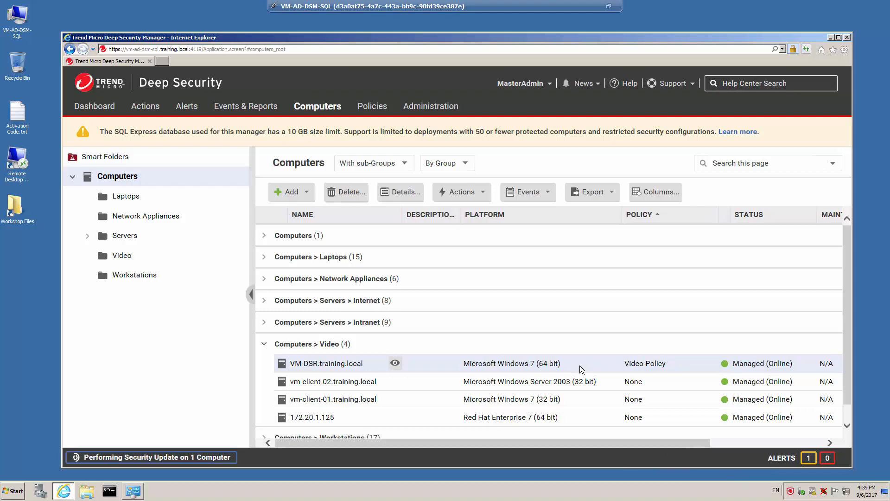
- Add the Task(s) column to the computer list and check the task and Send Policy Successful status of the Video group's computers
left_click(669, 194)
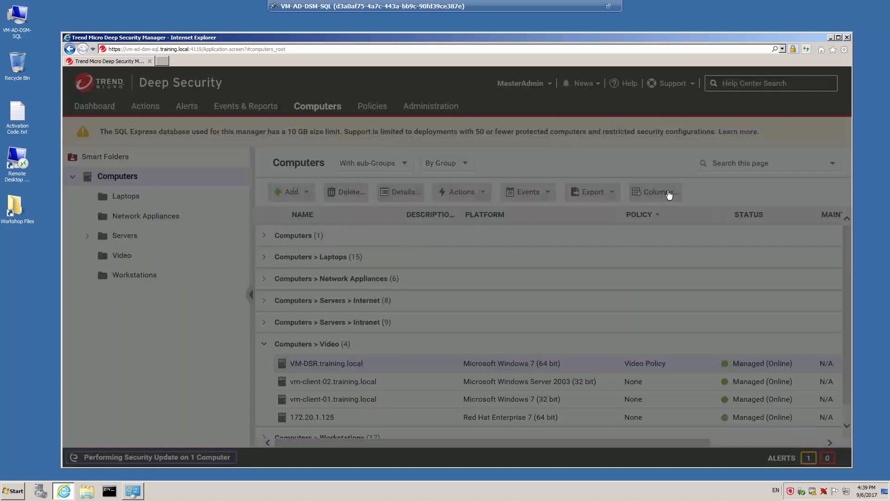
left_click(340, 181)
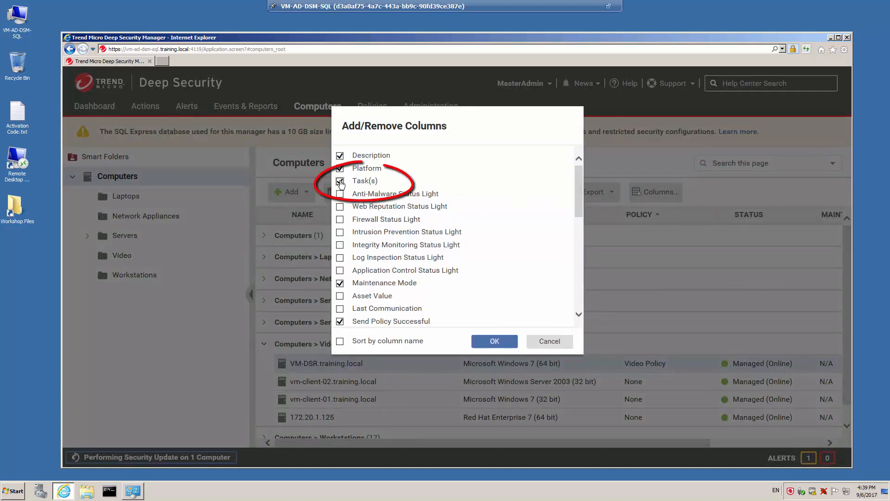
left_click(495, 342)
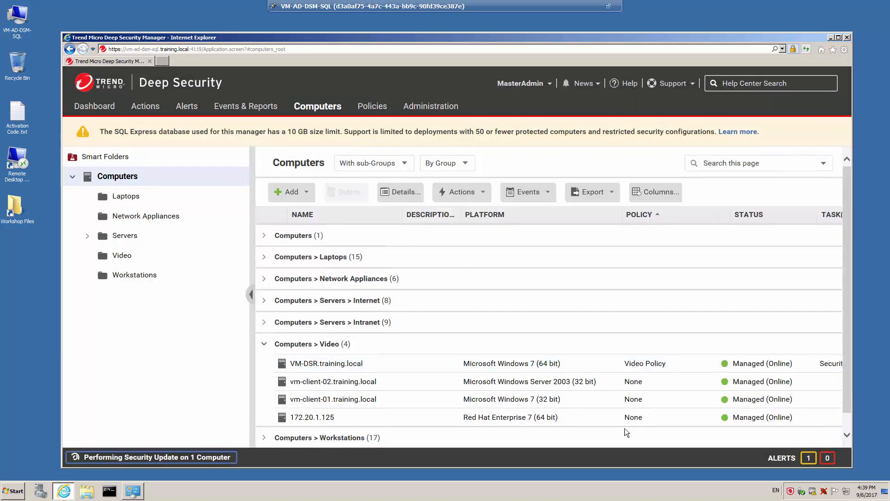
left_click_drag(652, 442, 749, 446)
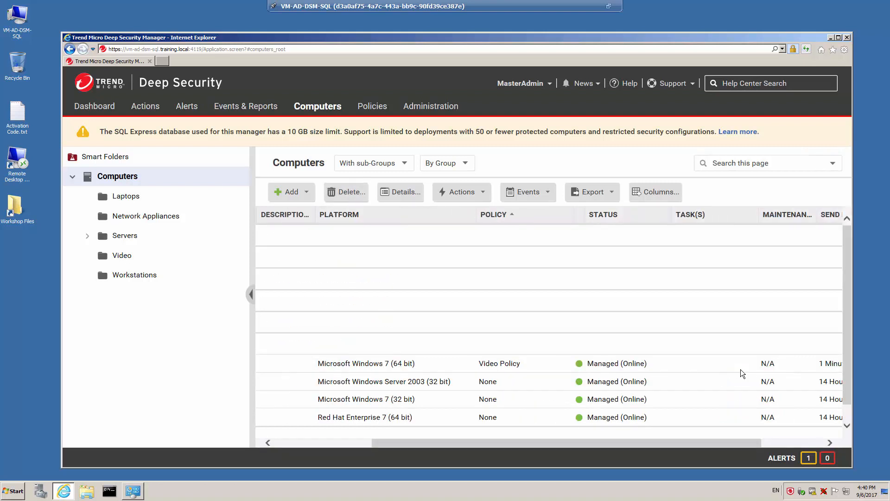
left_click_drag(673, 444, 801, 451)
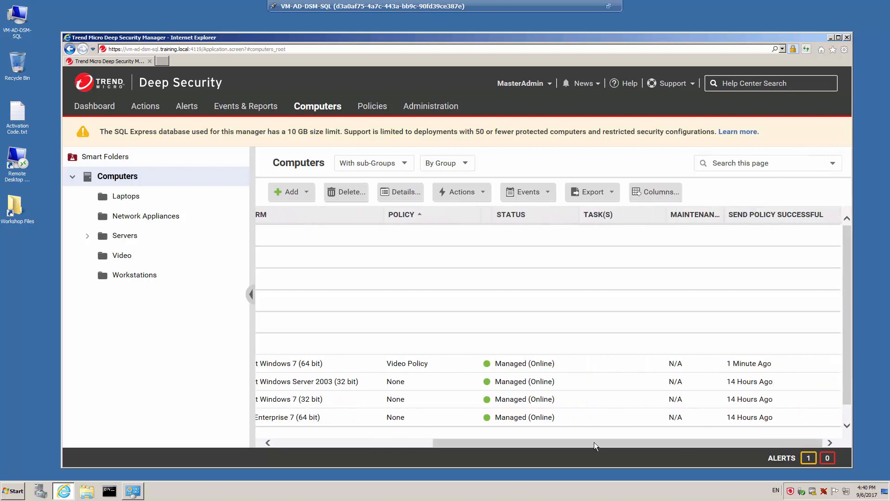
left_click_drag(594, 444, 324, 446)
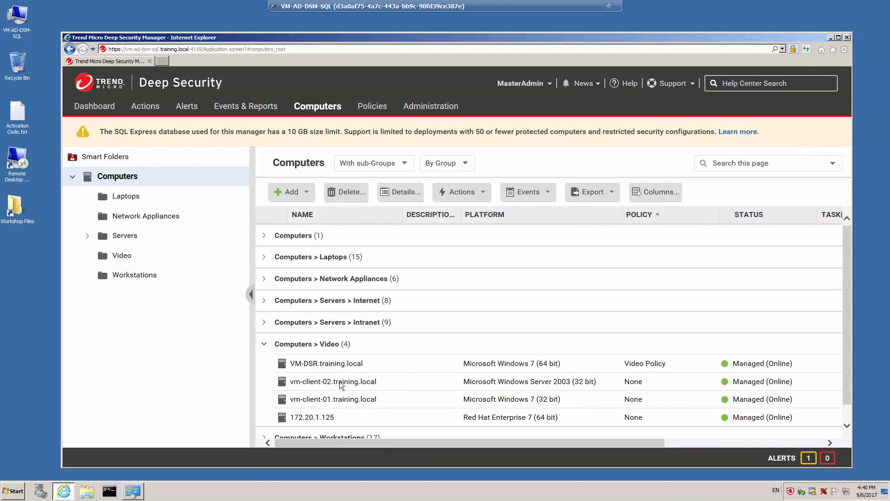
mouse_move(344, 367)
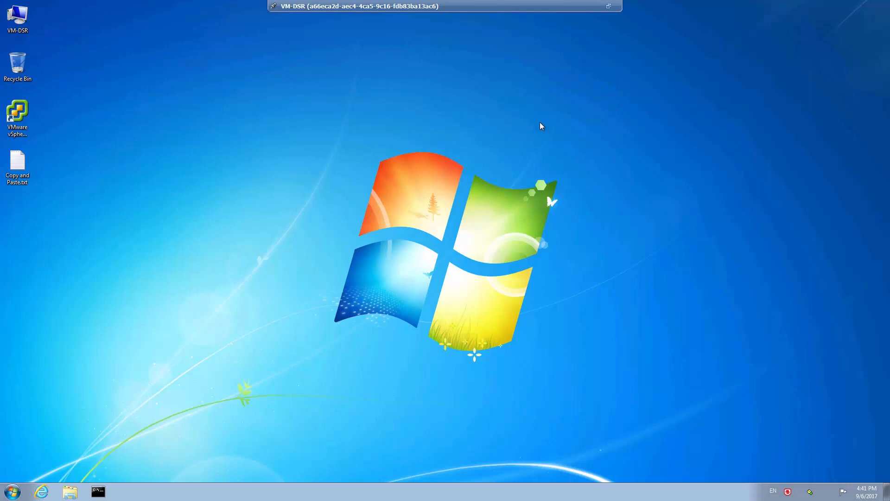
- On the VM-DSR machine, open Internet Explorer, go to eicar.com, and widen the browser window
left_click(43, 490)
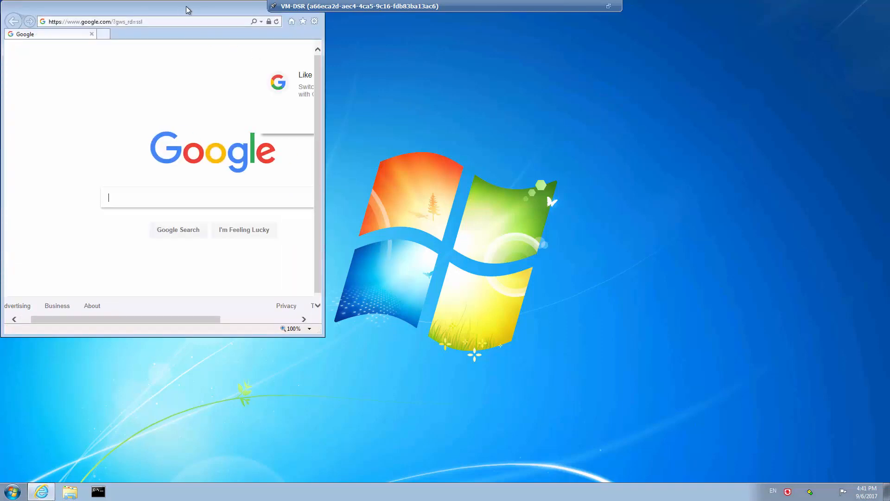
left_click_drag(194, 8, 356, 86)
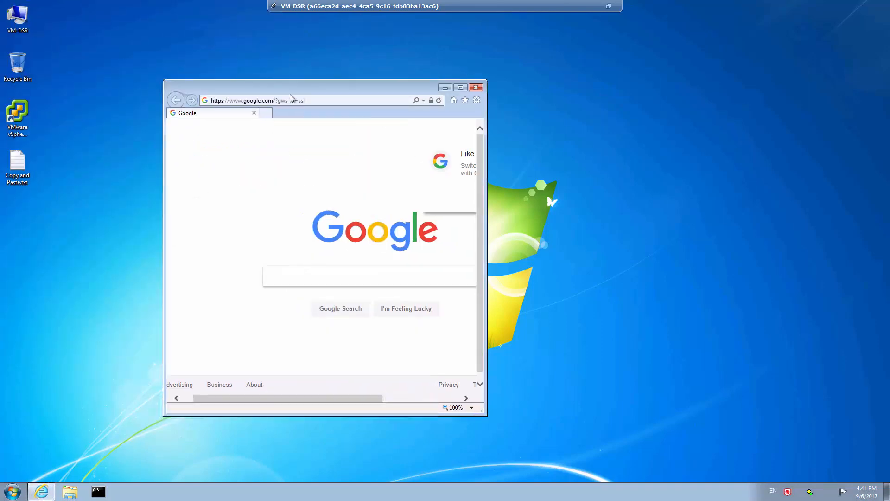
left_click(323, 99)
type("e")
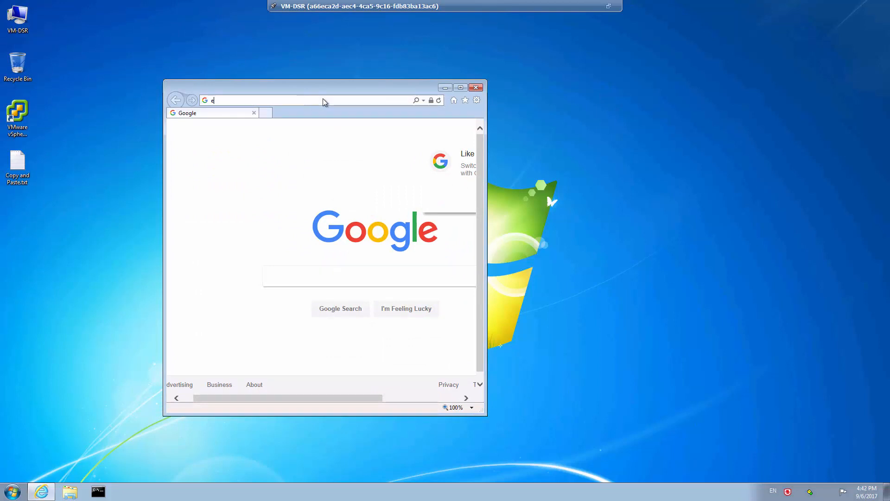
type("icar.com")
key("Return")
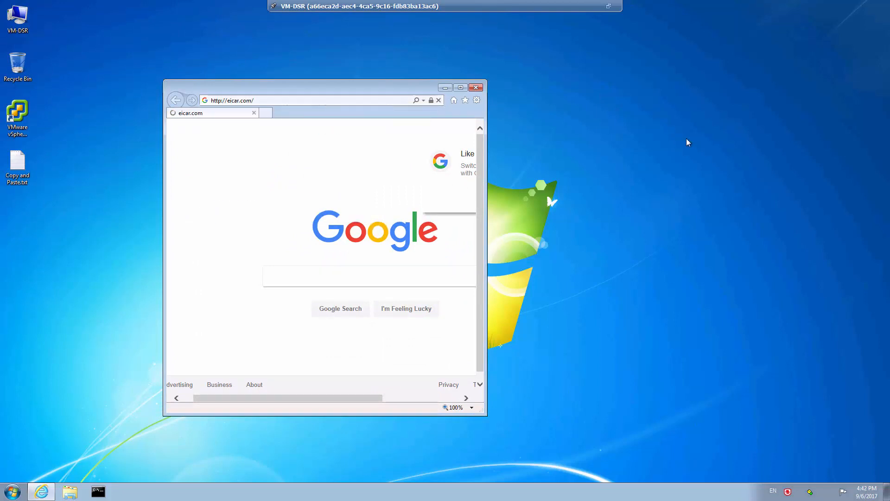
left_click_drag(485, 181, 765, 183)
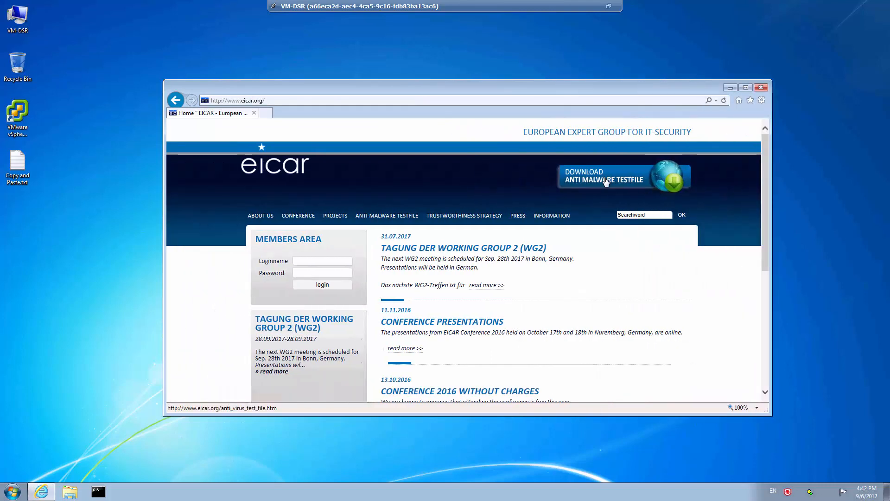
- Try downloading the eicar.com anti-malware test file over standard http from the EICAR download page, and cancel the run-or-save prompt
left_click(605, 181)
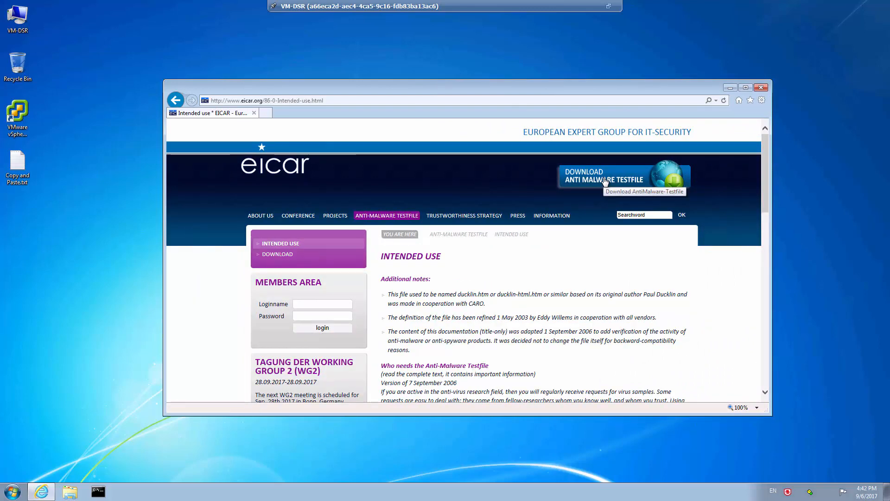
left_click(260, 256)
scroll(547, 291, "down", 1)
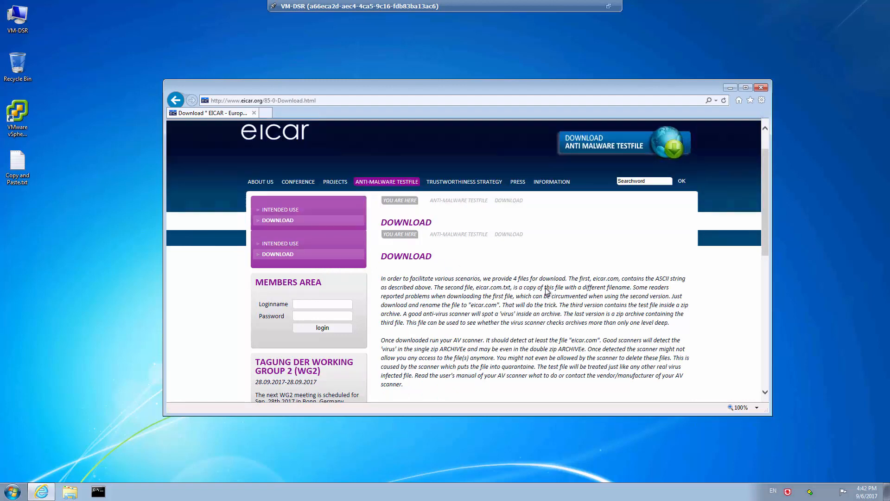
scroll(545, 287, "down", 3)
scroll(464, 289, "down", 2)
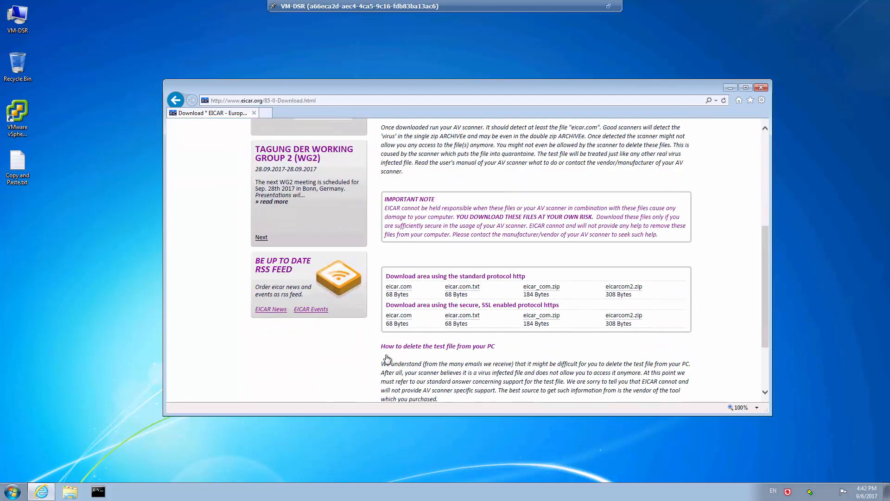
left_click(396, 290)
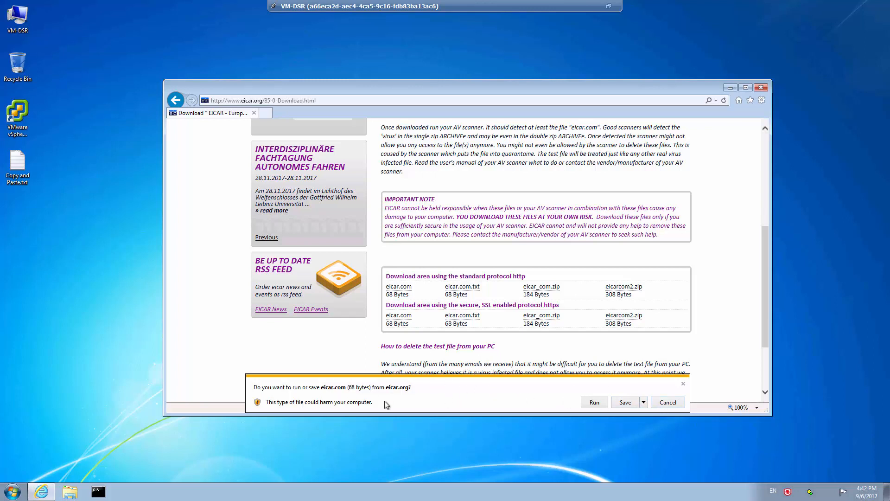
left_click(668, 403)
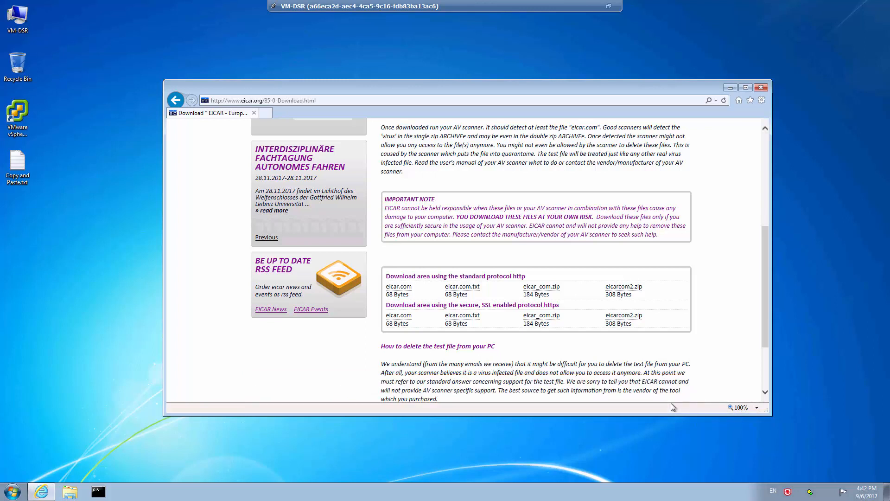
- Check the infected file, scan type and result of the anti-malware event in the local Trend Micro Deep Security notifier, and close it
double_click(788, 493)
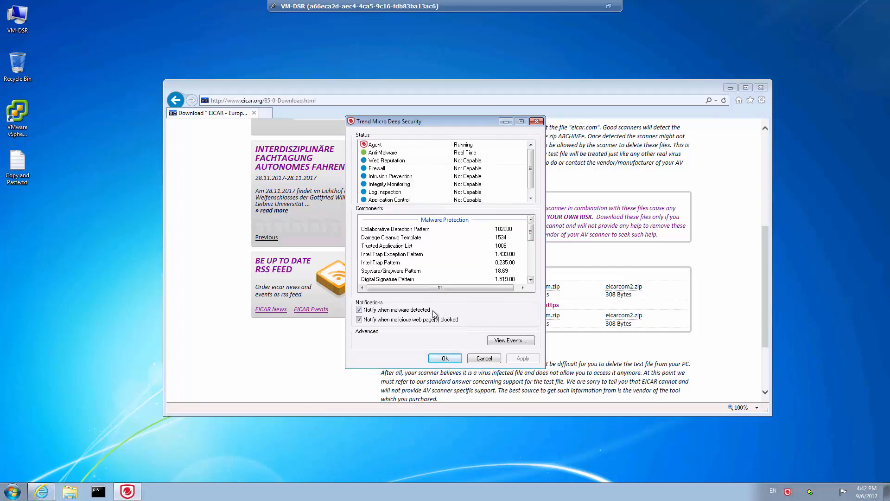
left_click(510, 340)
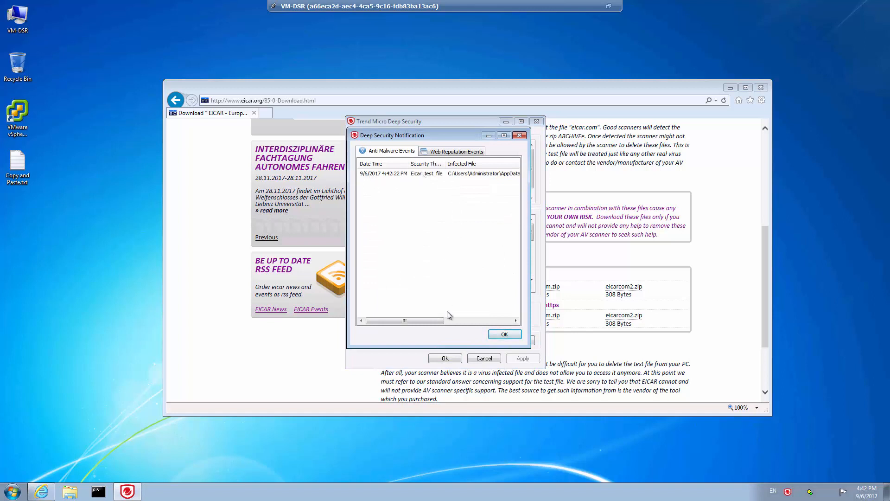
left_click_drag(444, 321, 484, 329)
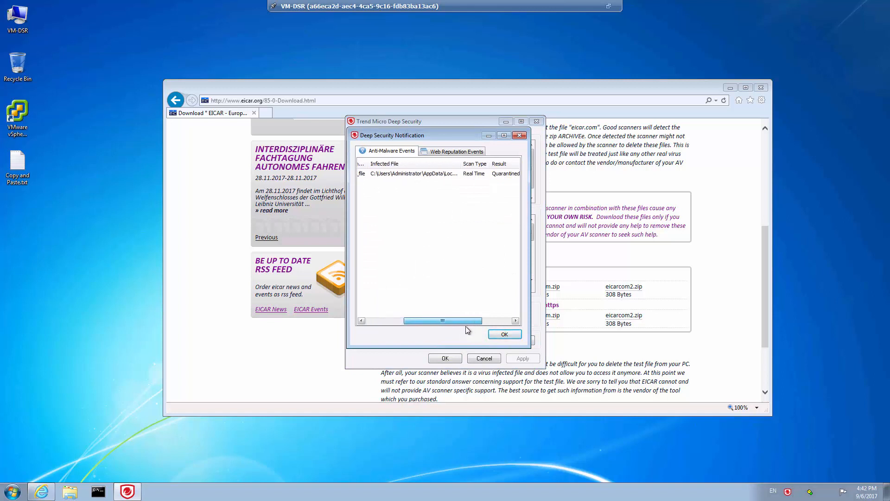
left_click(414, 178)
left_click_drag(461, 323, 508, 327)
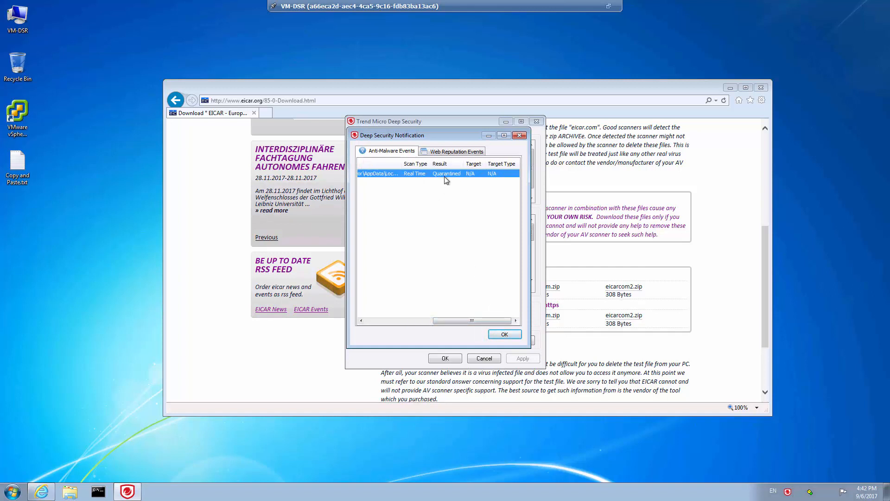
left_click(513, 334)
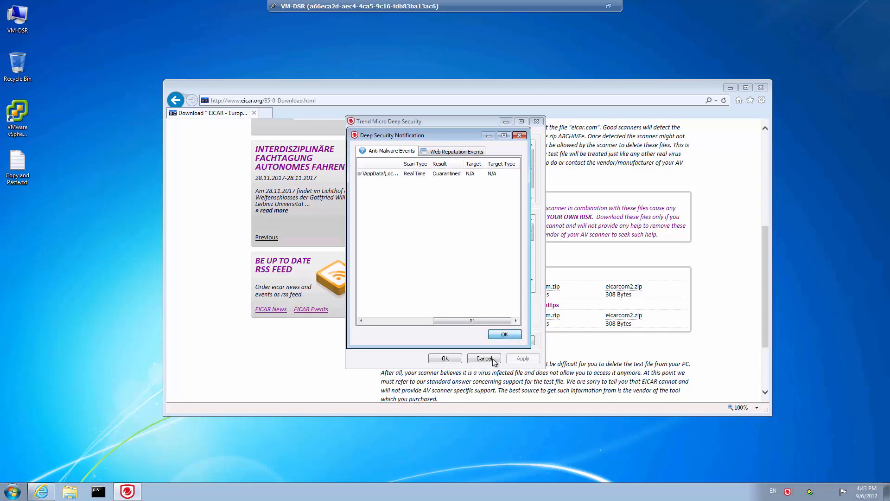
left_click(484, 410)
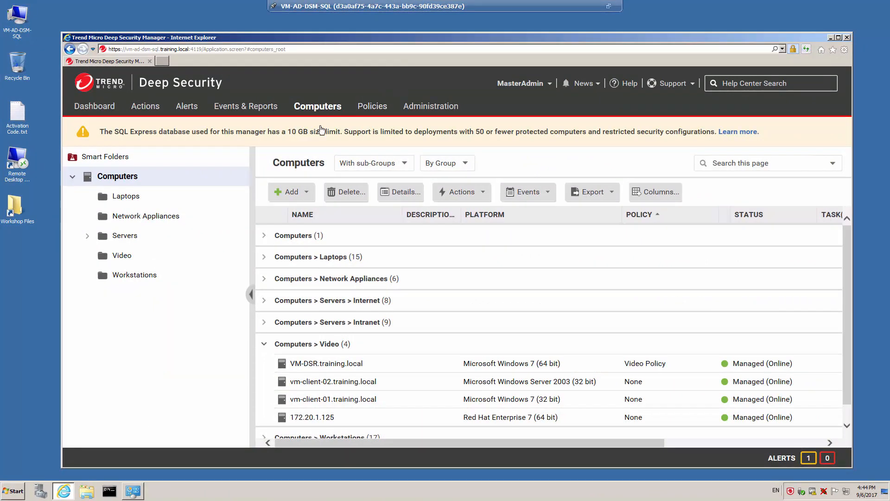
- In Deep Security Manager, review the anti-malware event details and identified files of VM-DSR.training.local, and close the computer's details
mouse_move(325, 364)
double_click(336, 363)
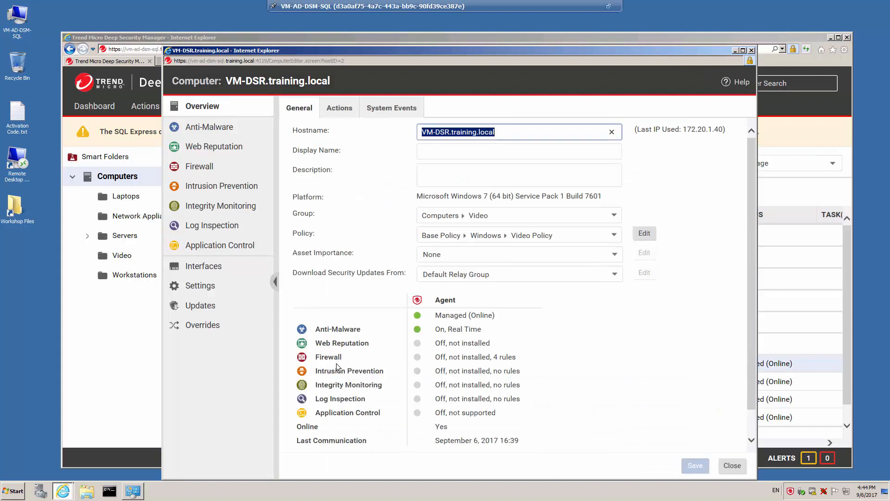
left_click(204, 132)
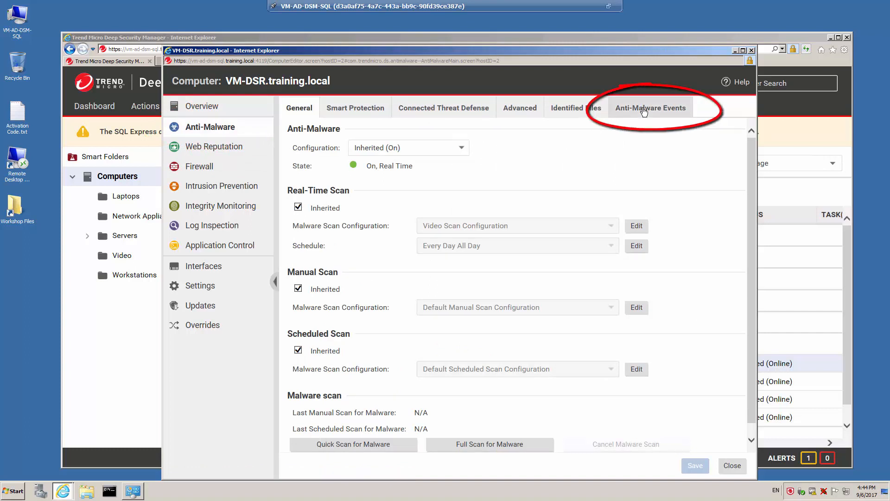
left_click(644, 109)
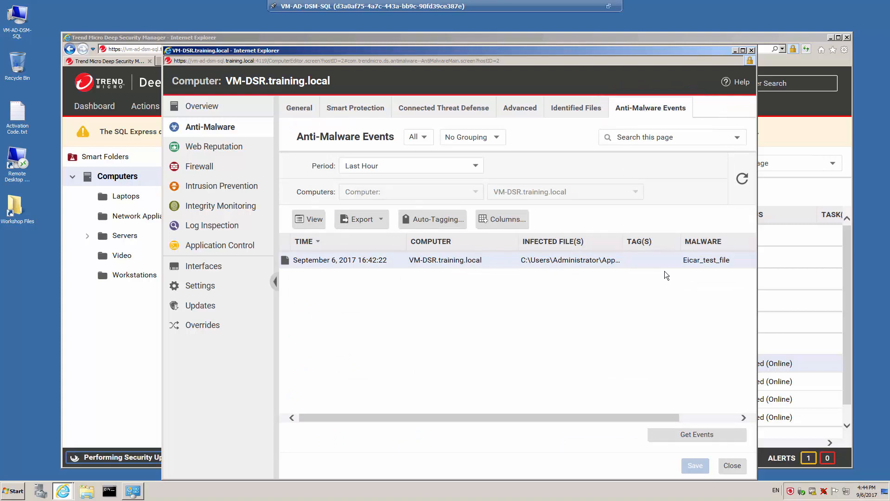
double_click(497, 261)
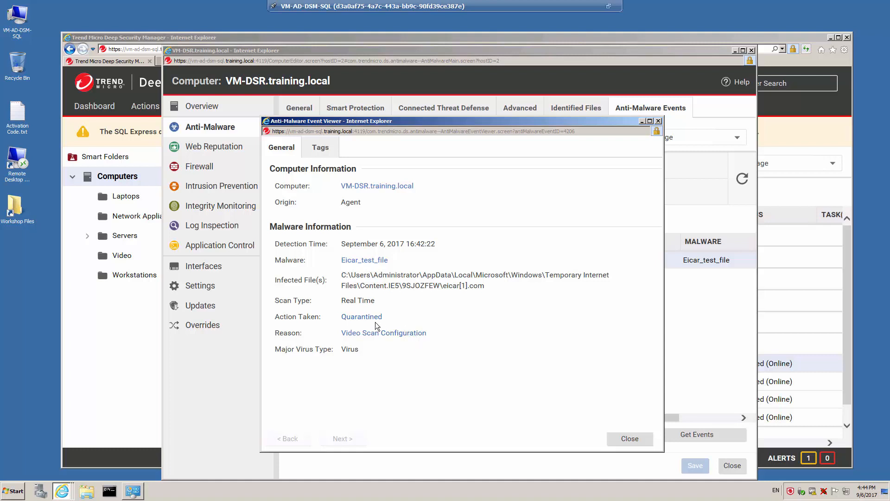
left_click(630, 439)
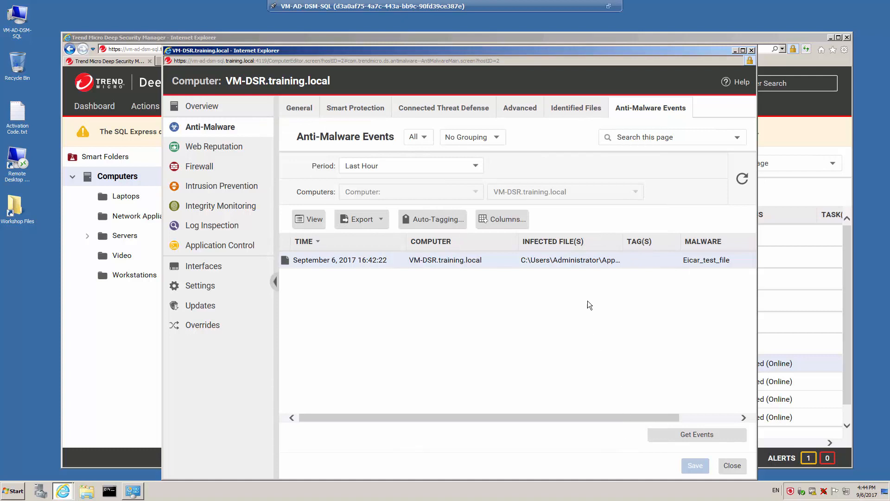
left_click(569, 111)
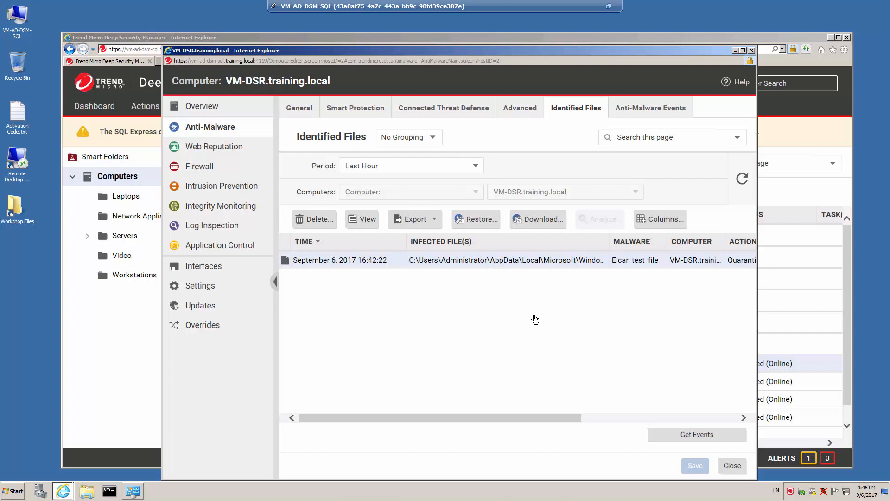
left_click(732, 466)
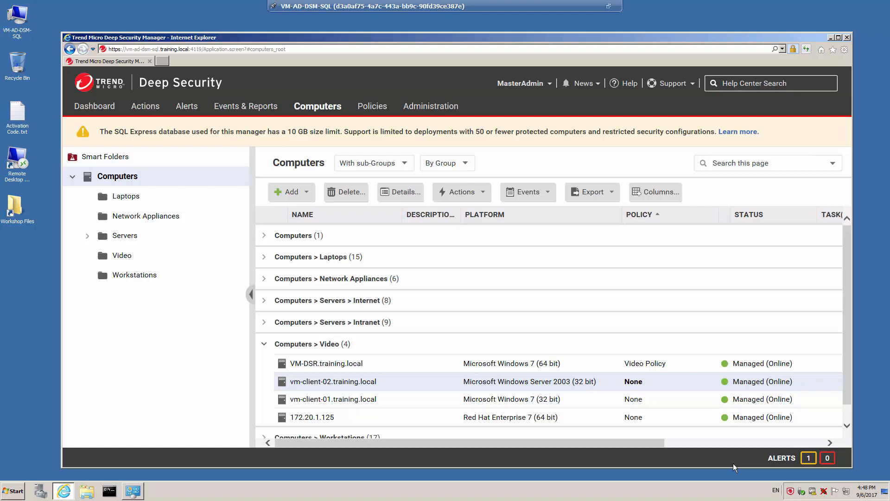
- Set the Anti-Malware configuration of vm-client-02.training.local to On in the computer's own details, and save it
mouse_move(404, 391)
double_click(424, 382)
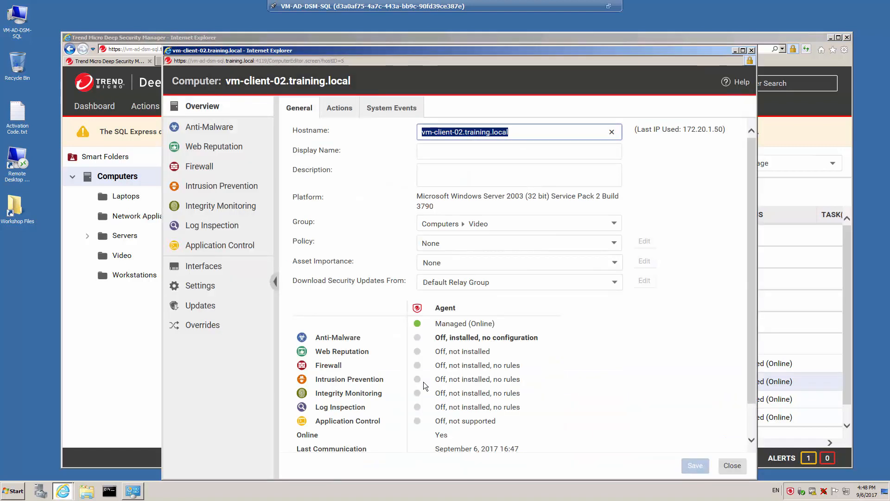
left_click(208, 129)
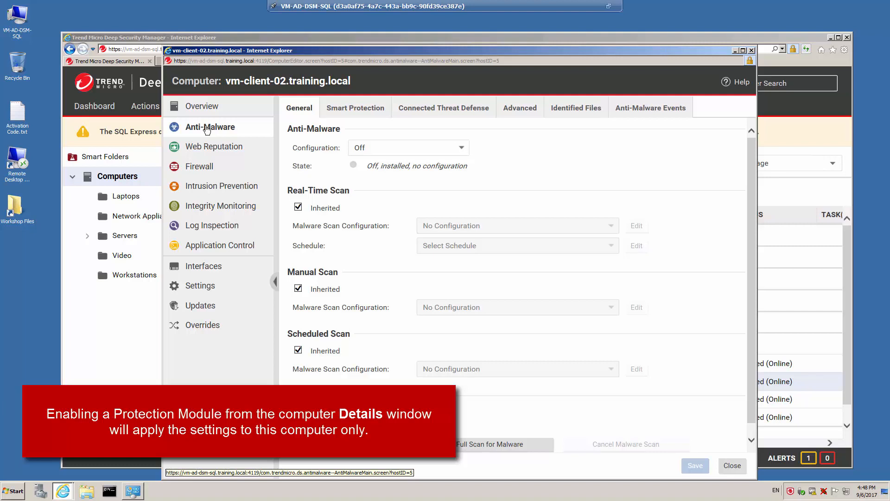
left_click(462, 148)
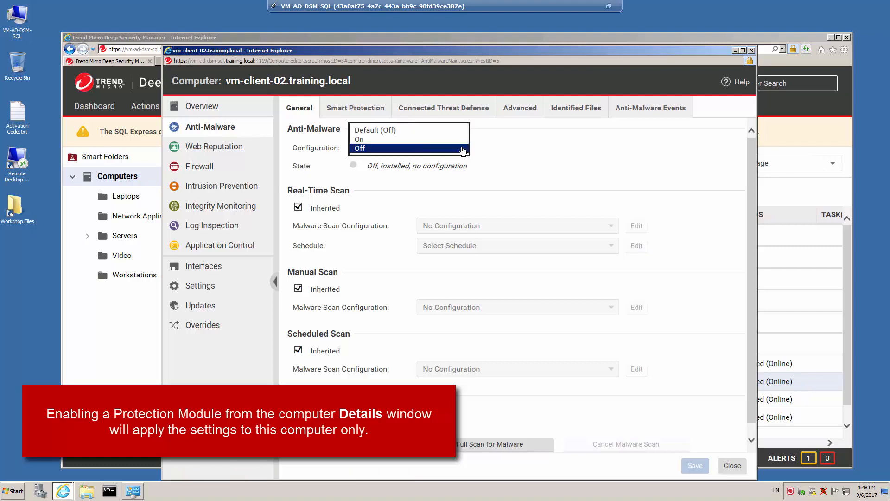
left_click(371, 140)
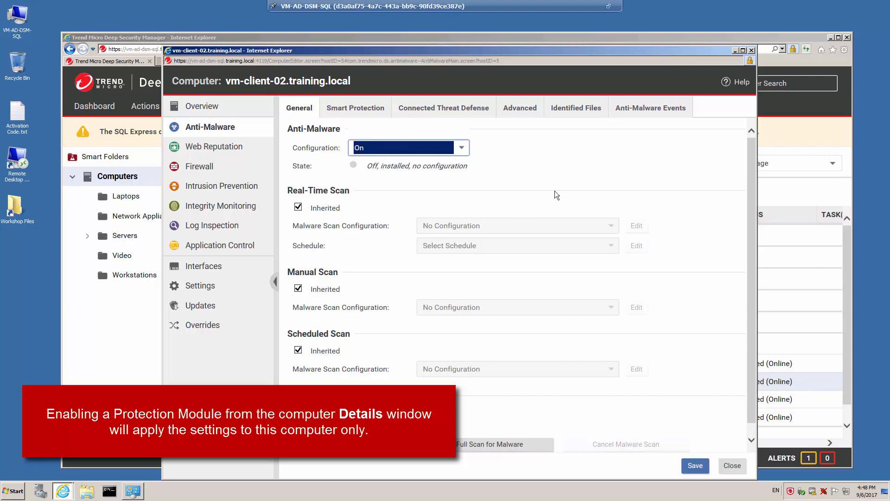
left_click(695, 465)
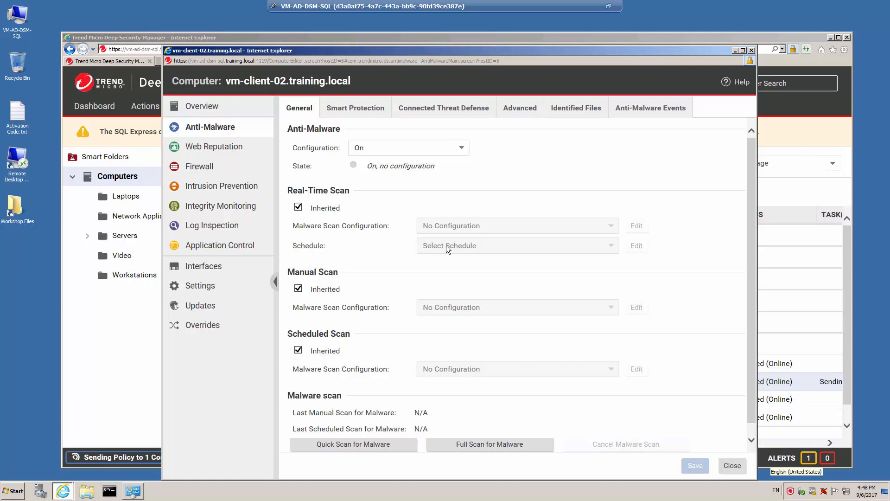
- Stop inheriting the Real-Time Scan settings of vm-client-02.training.local, assign Video Scan Configuration with the Every Day All Day schedule, and save and close the details
mouse_move(418, 174)
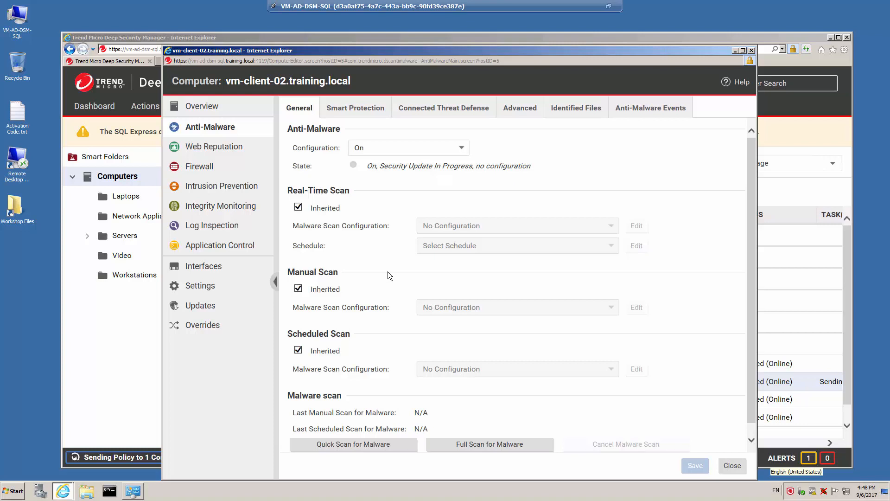
left_click(299, 208)
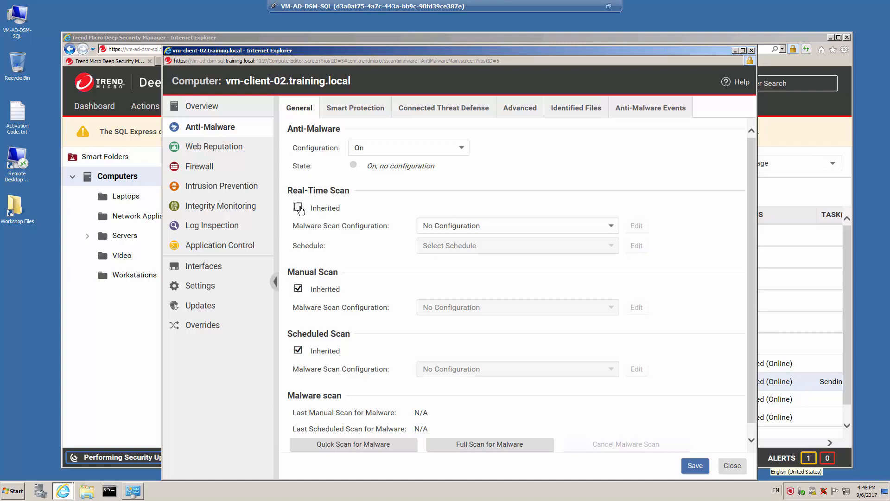
left_click(611, 227)
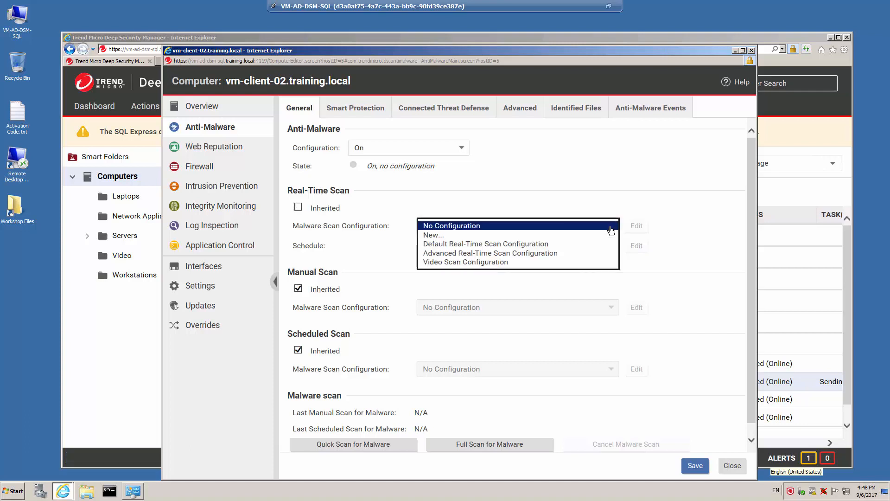
left_click(492, 262)
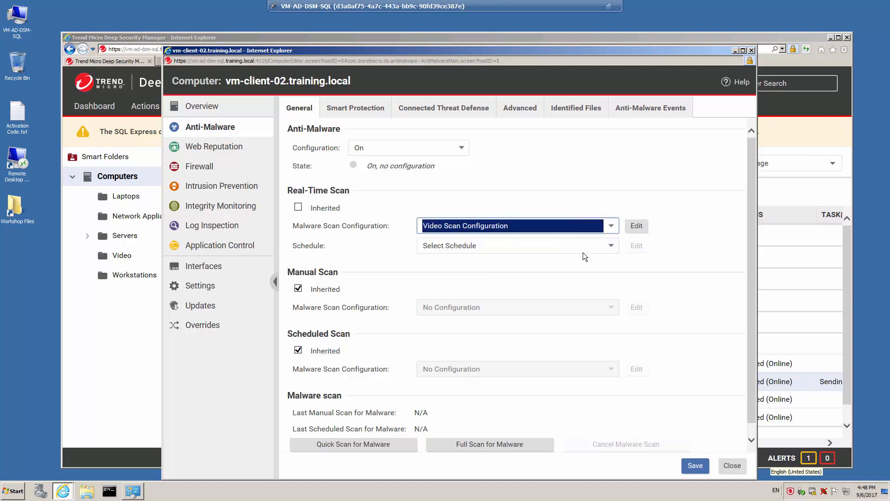
left_click(612, 246)
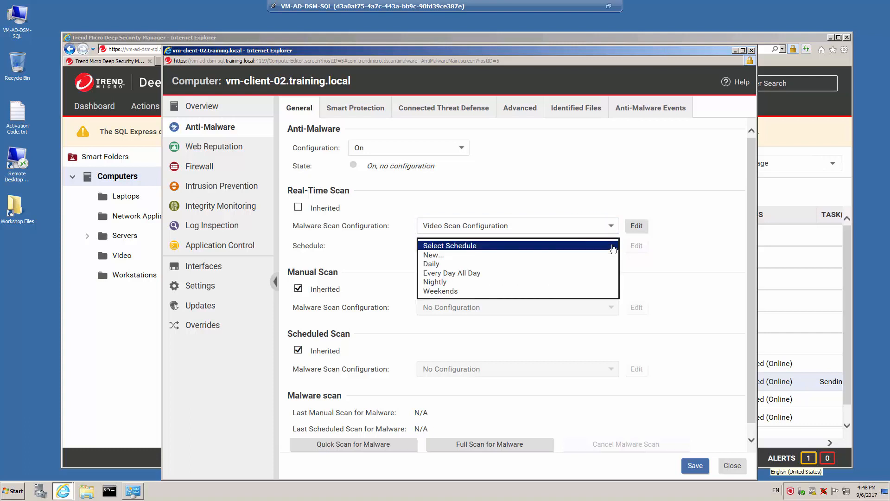
left_click(480, 274)
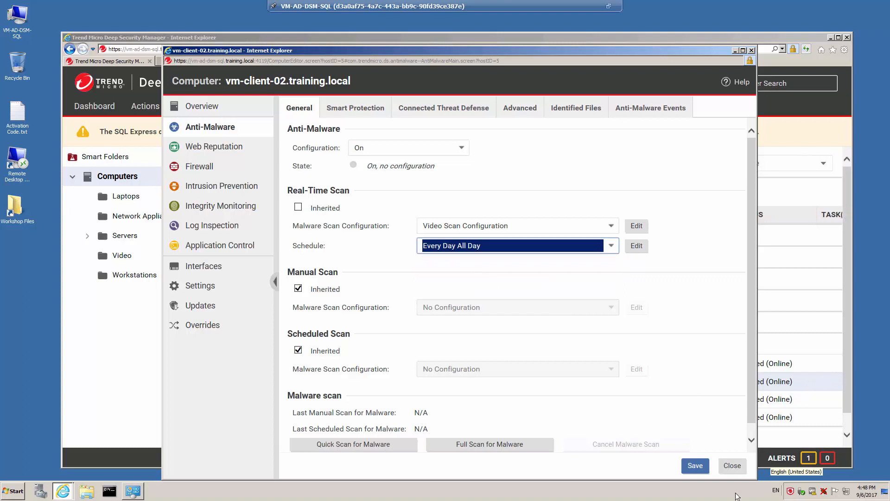
left_click(695, 465)
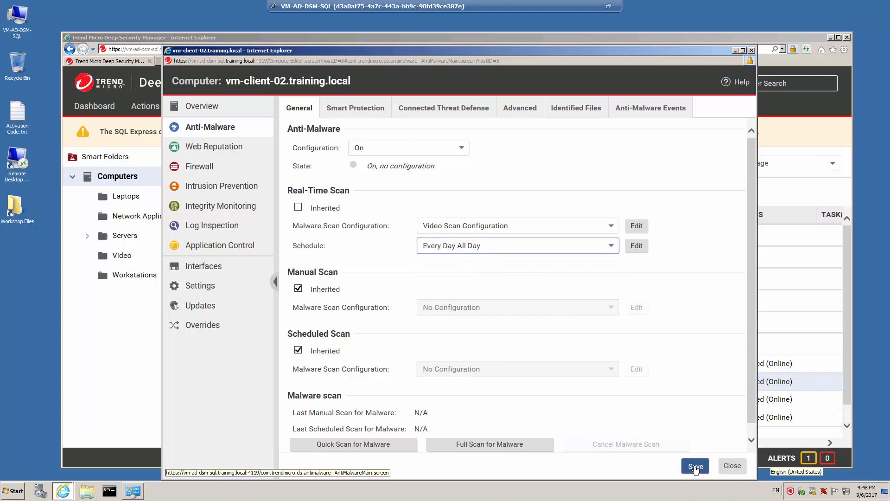
left_click(733, 466)
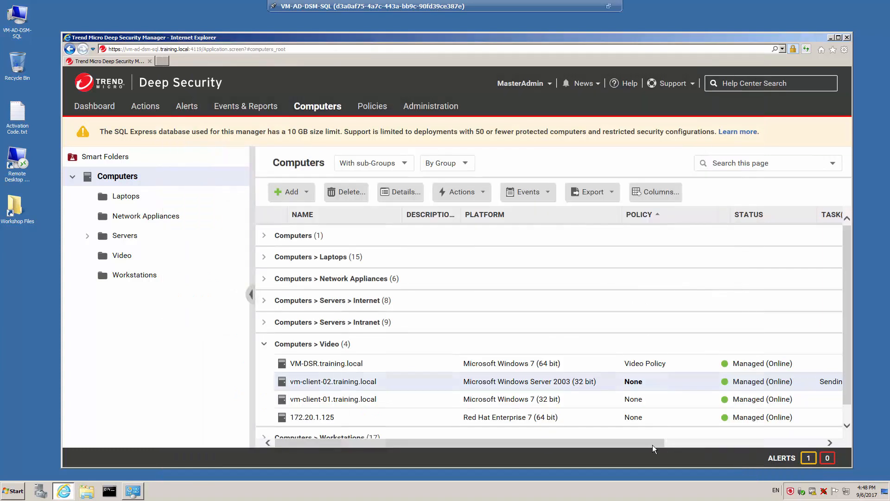
- Reopen the Anti-Malware settings of vm-client-02.training.local, stop inheriting the Manual Scan, assign Default Manual Scan Configuration, and save
mouse_move(656, 439)
left_mouse_down()
mouse_move(704, 442)
mouse_move(568, 446)
left_mouse_up()
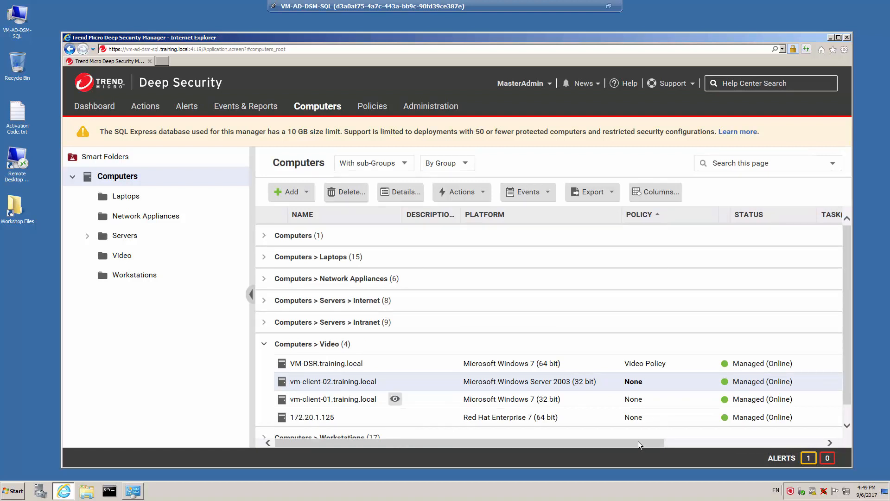
left_click_drag(646, 443, 526, 441)
double_click(421, 383)
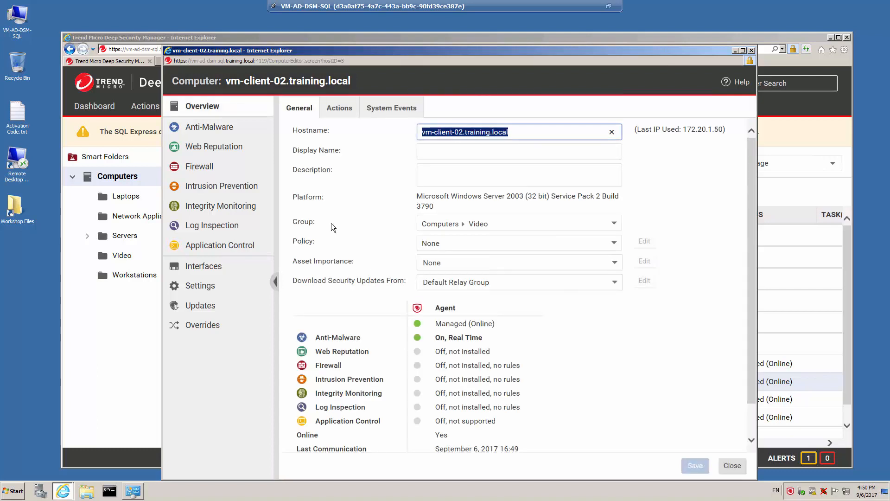
left_click(203, 130)
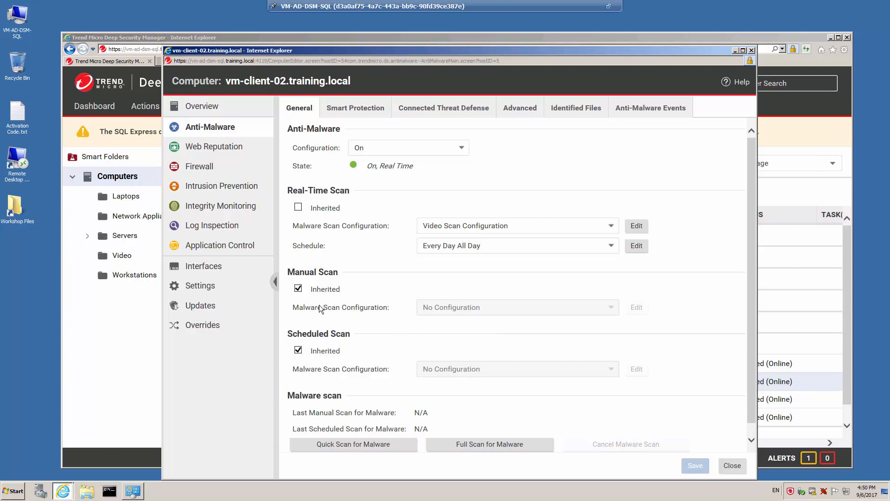
left_click(299, 290)
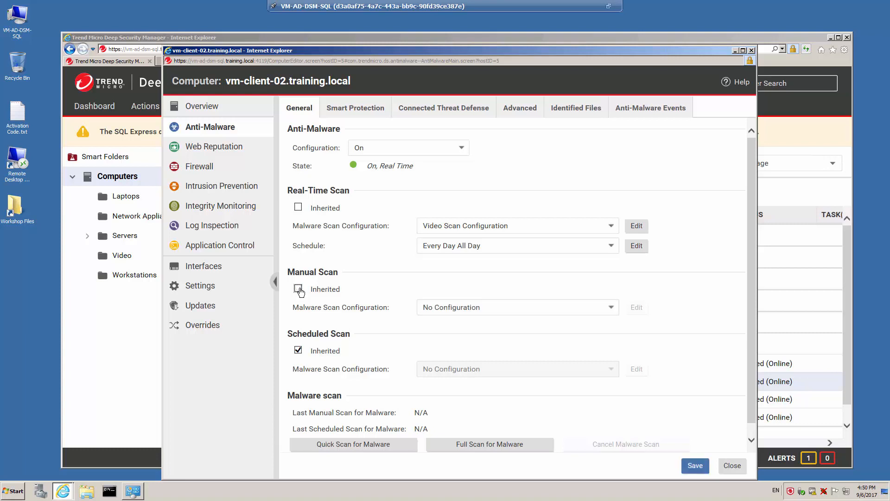
left_click(611, 308)
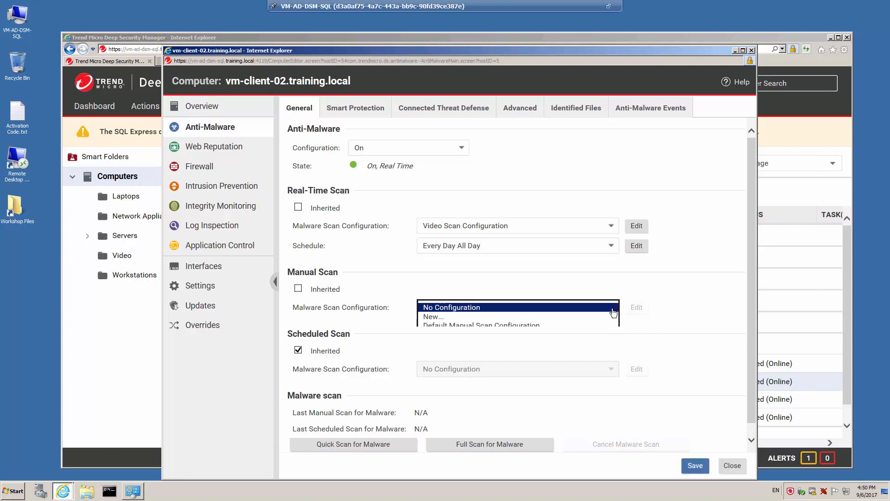
left_click(509, 325)
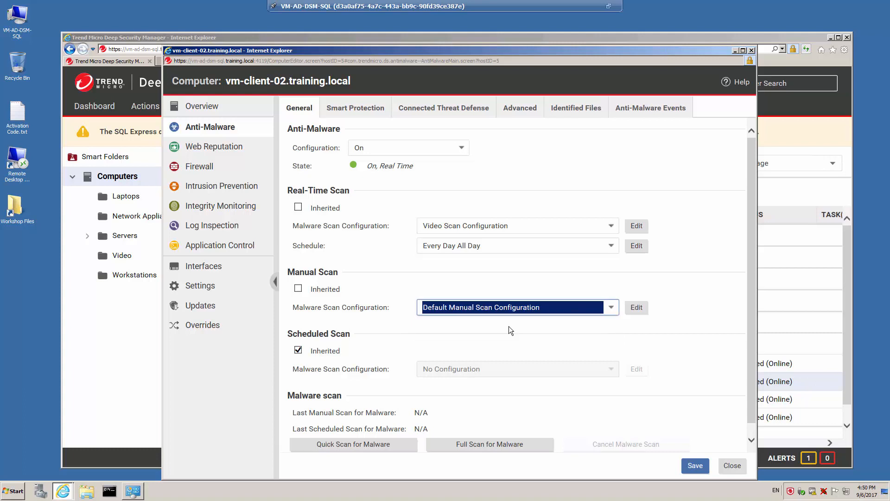
left_click(696, 465)
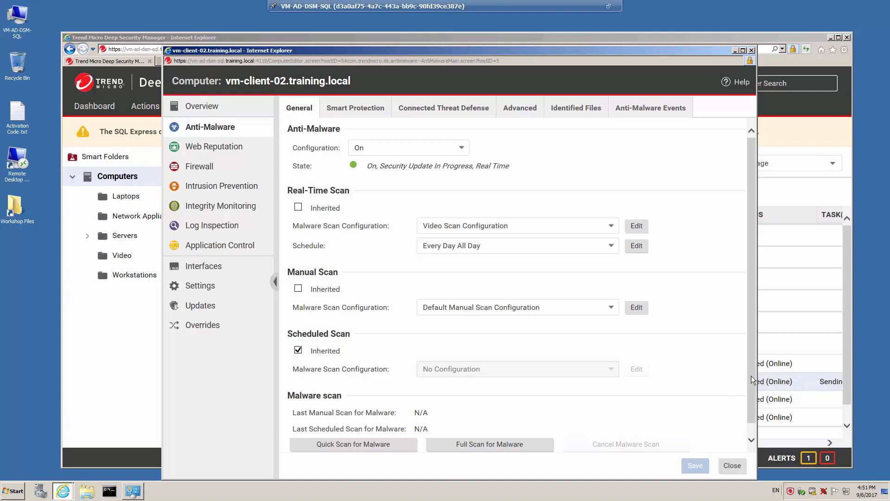
left_click_drag(751, 376, 751, 427)
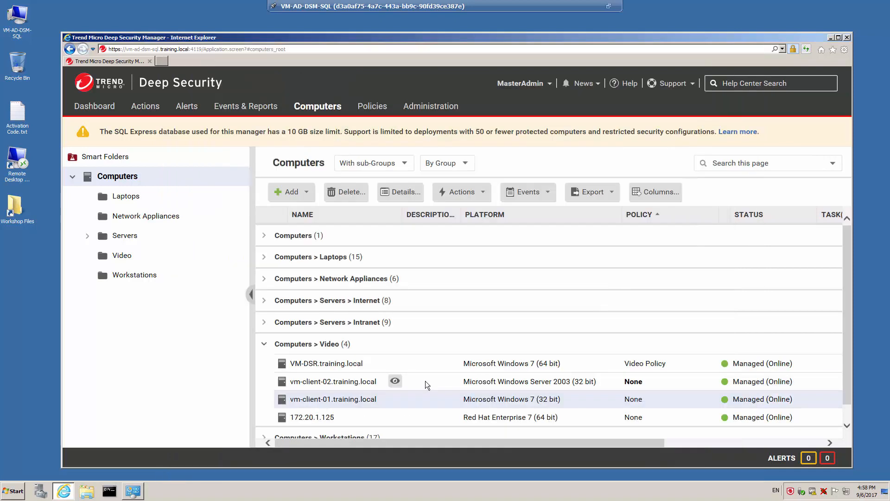
- Review the Anti-Malware scan configurations in the details of vm-client-02.training.local, including the Scheduled Scan, and close them
left_click(425, 382)
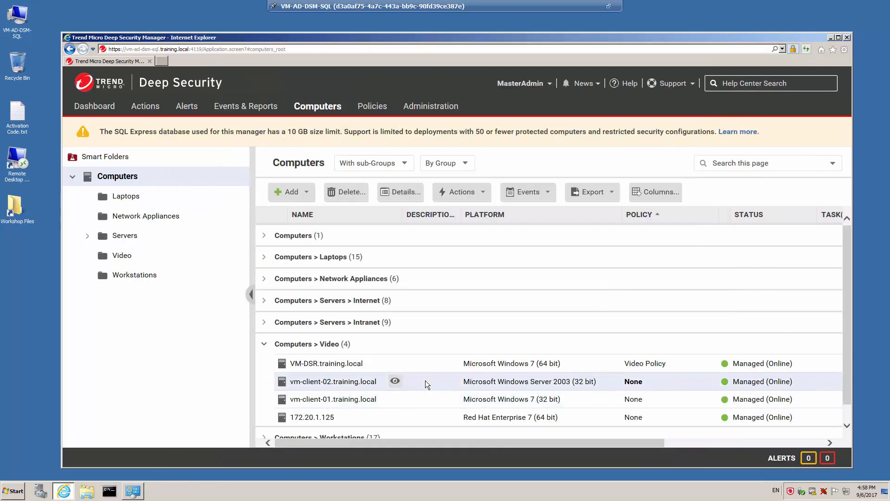
double_click(425, 381)
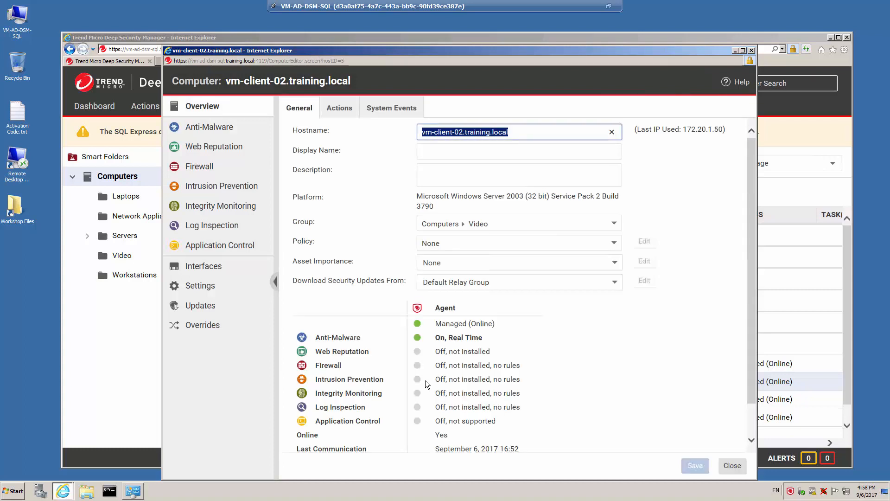
left_click(205, 135)
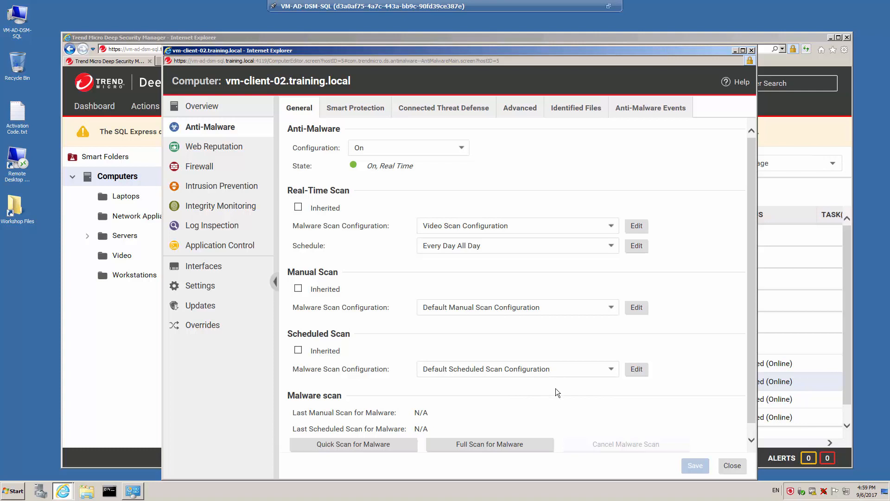
left_click(729, 466)
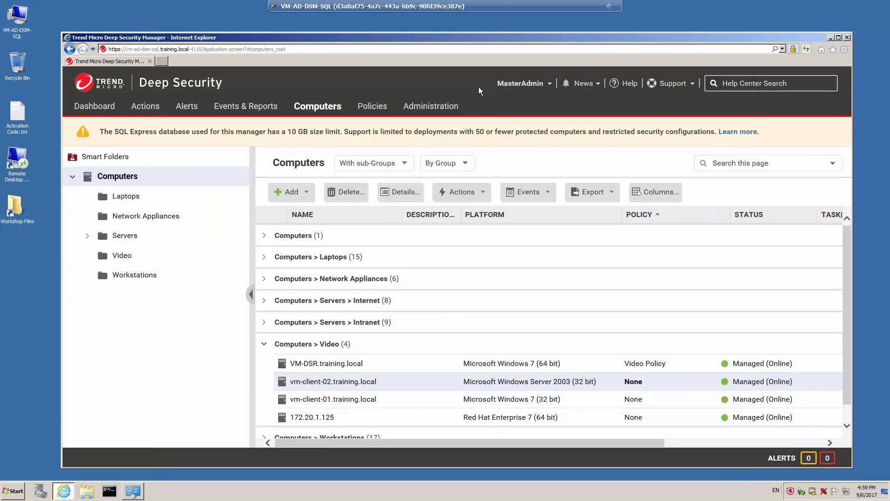
- Start a new scheduled task in the Administration area with the type Scan Computers for Malware and a daily frequency
left_click(432, 106)
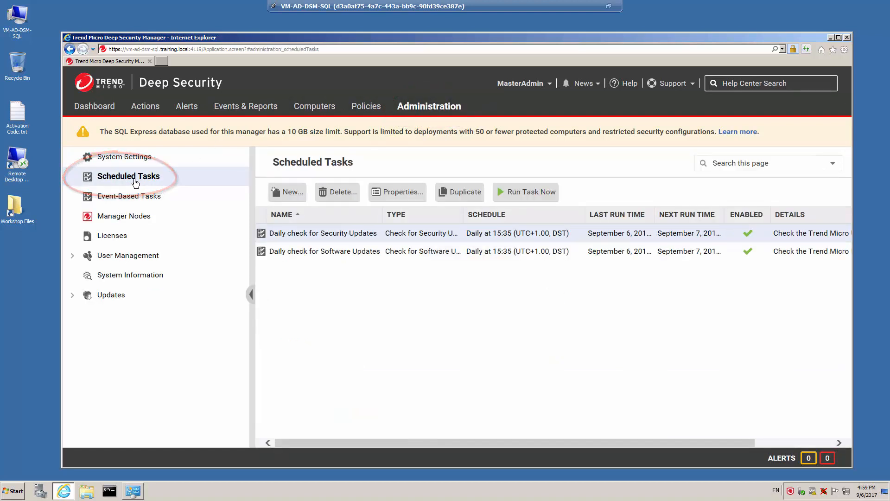
left_click(304, 196)
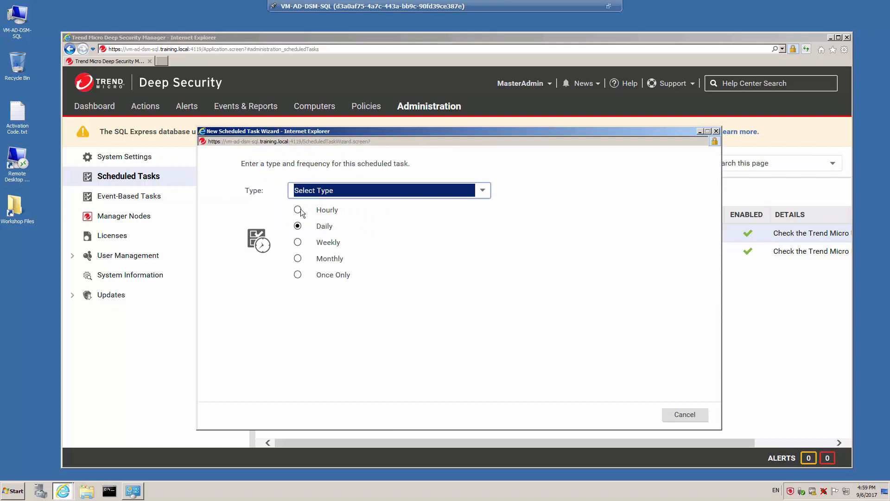
left_click(482, 191)
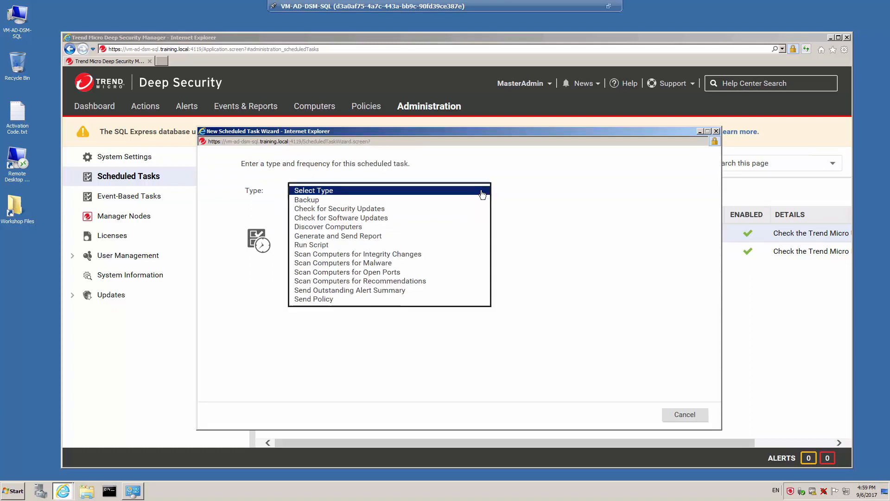
left_click(376, 264)
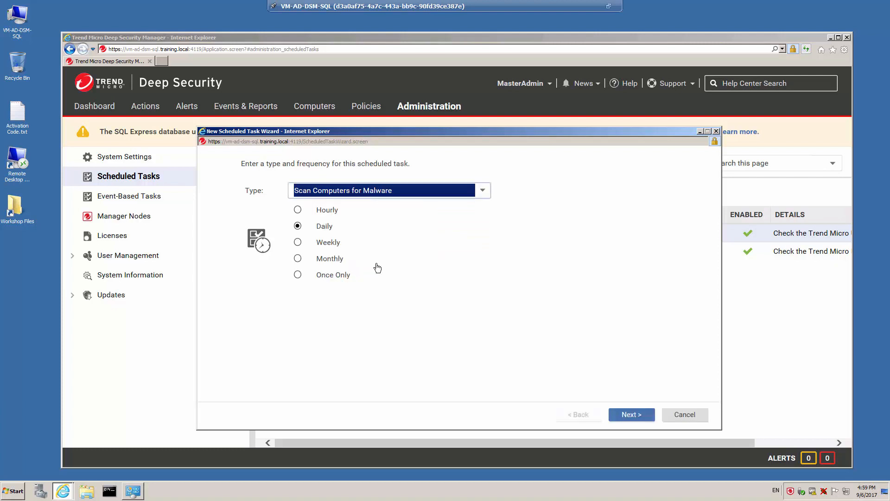
left_click(629, 414)
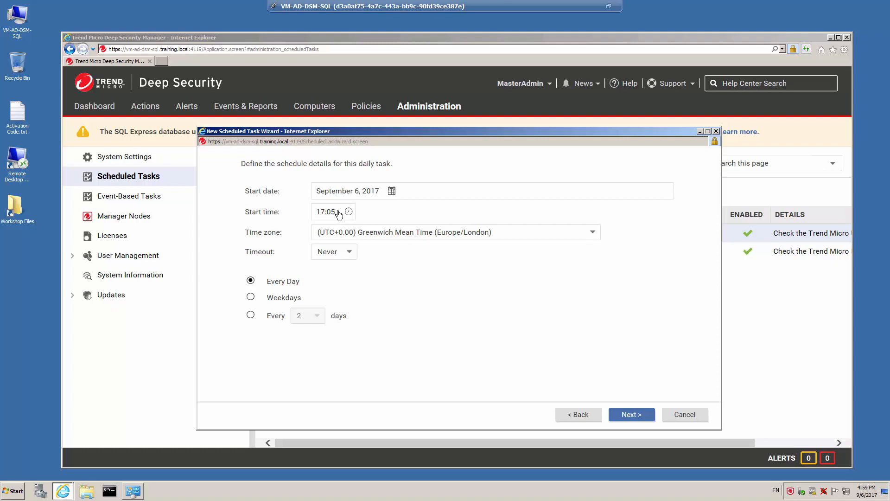
- Set the daily malware scan task's start time to 23:00, keep it running every day, and continue to the computer selection
left_click(338, 214)
left_click_drag(334, 215, 305, 215)
type("23:00")
left_click(635, 419)
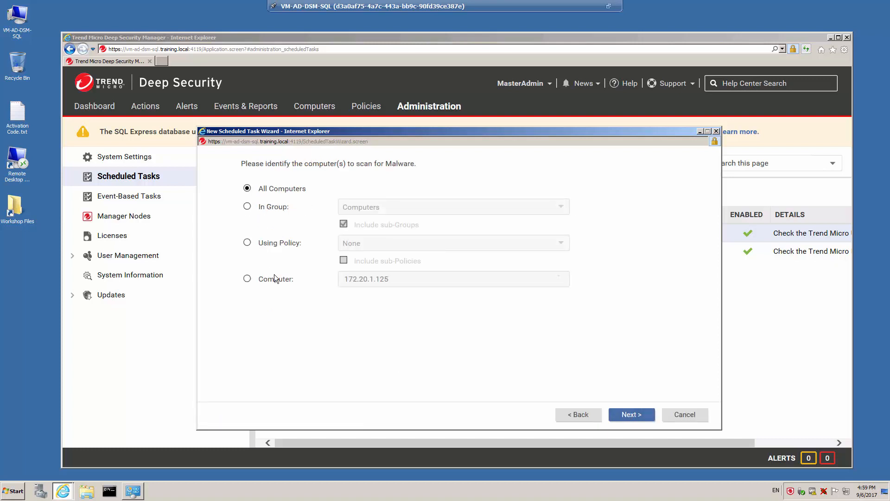
- Limit the malware scan task to the computer vm-client-02.training.local and finish it as an enabled task named Daily Scan Computers for Malware
left_click(247, 279)
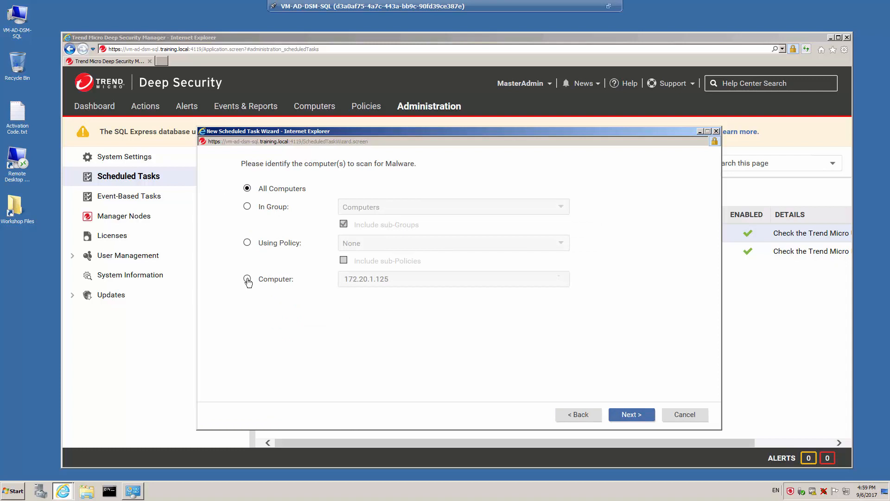
left_click(562, 280)
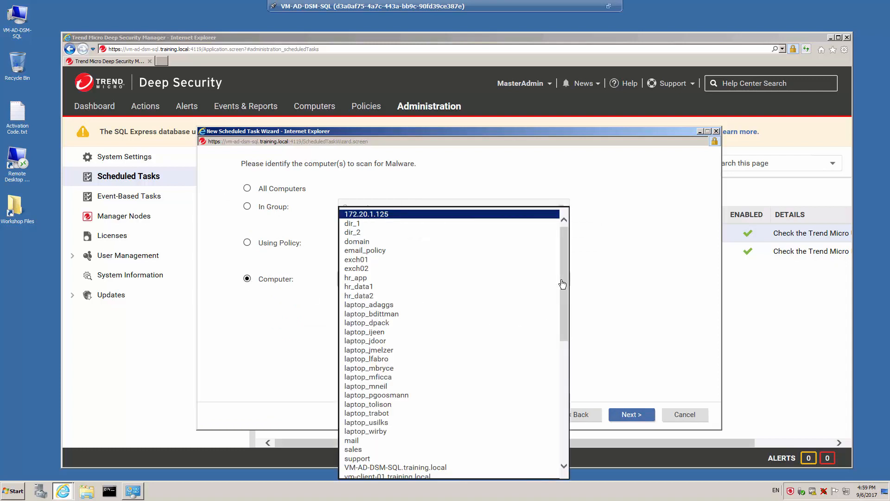
left_click_drag(563, 284, 565, 351)
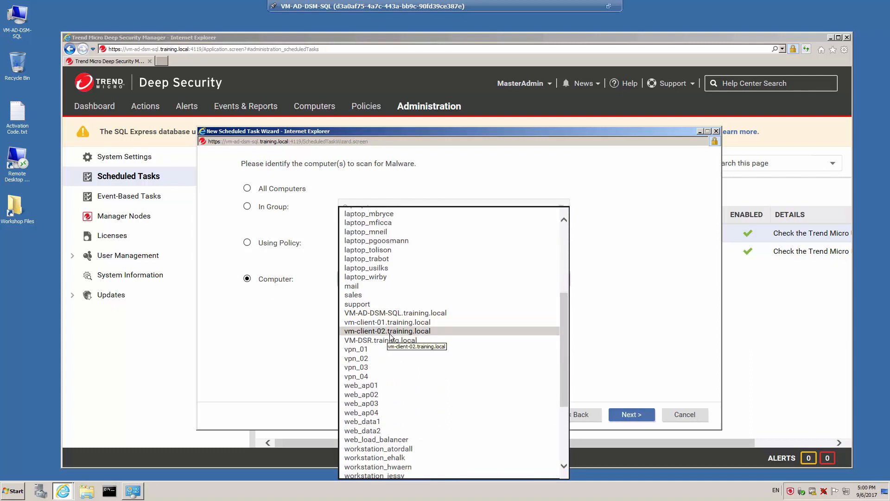
left_click(392, 331)
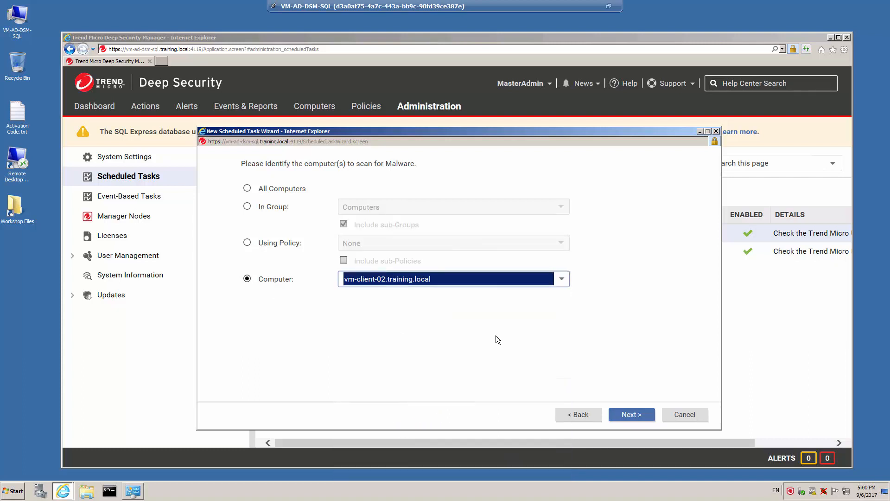
left_click(634, 416)
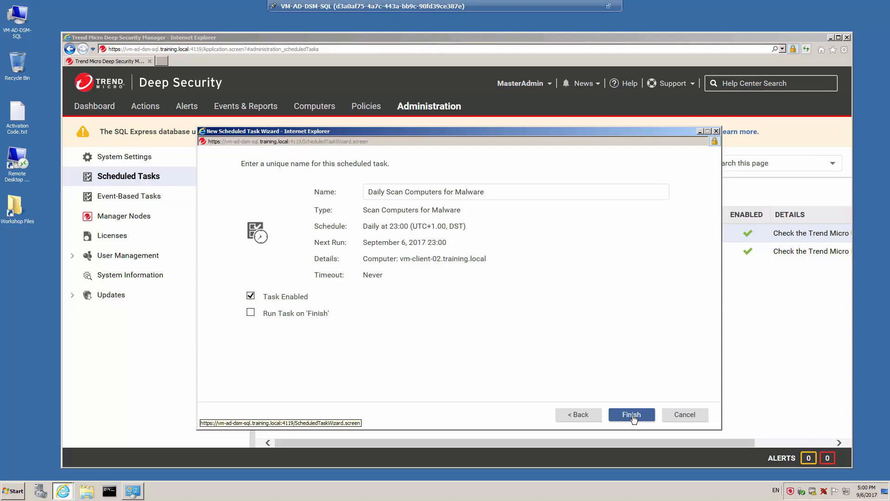
left_click(632, 414)
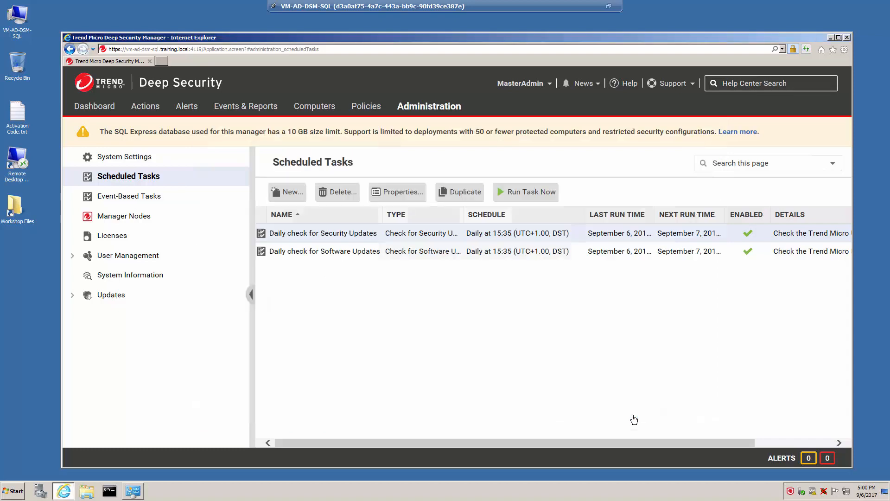